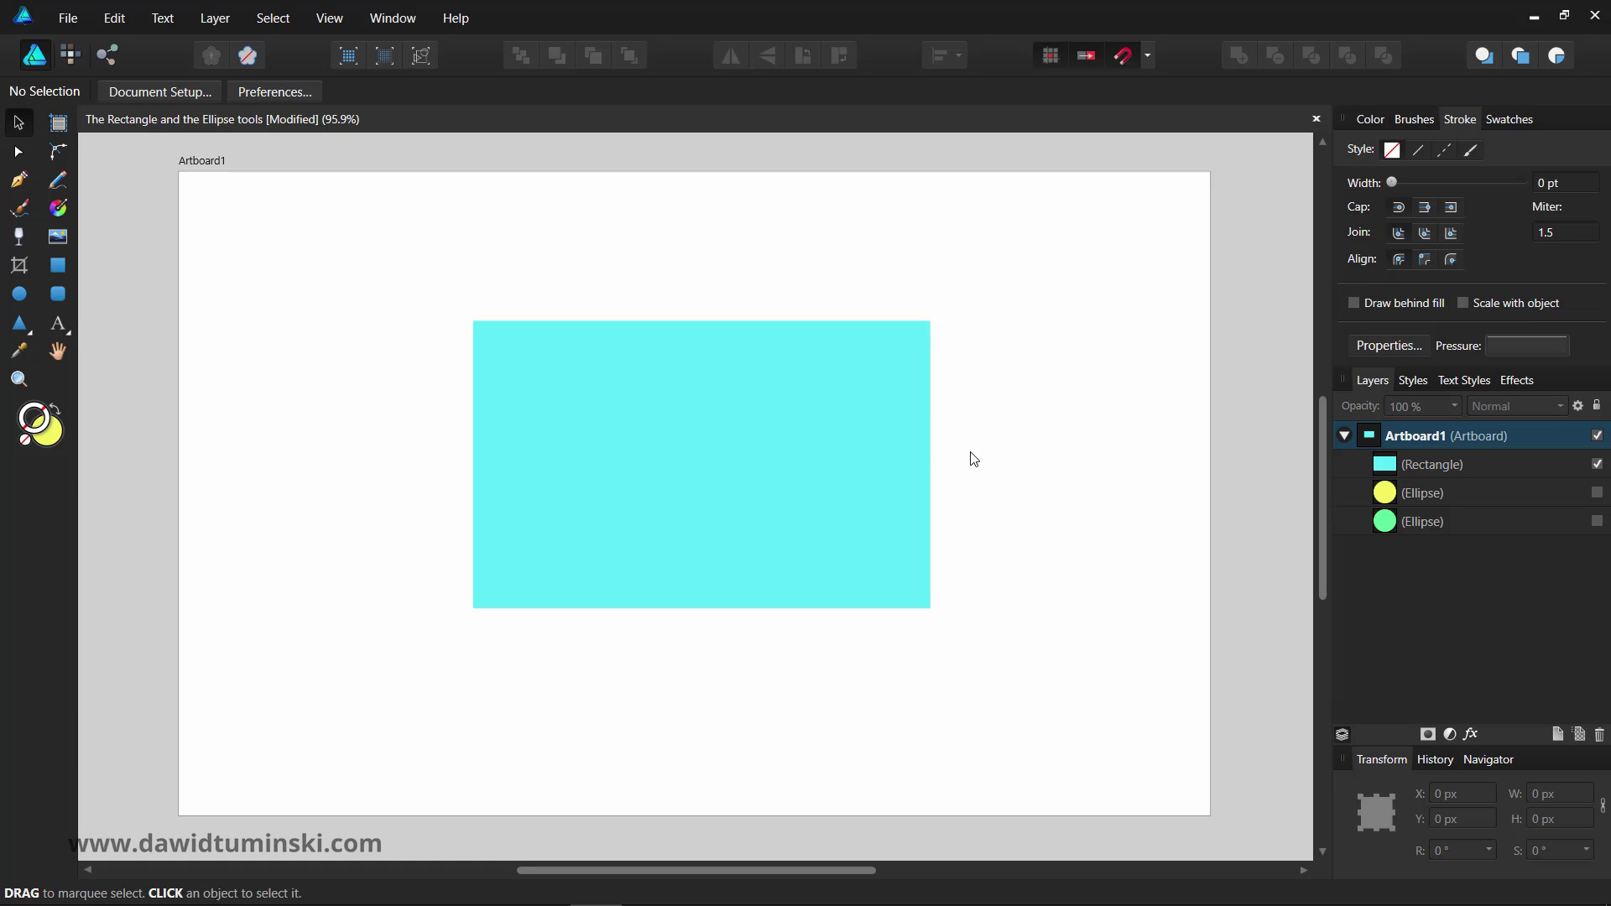
Select the cyan rectangle and give it Rounded, then Straight corners.
left_click(870, 445)
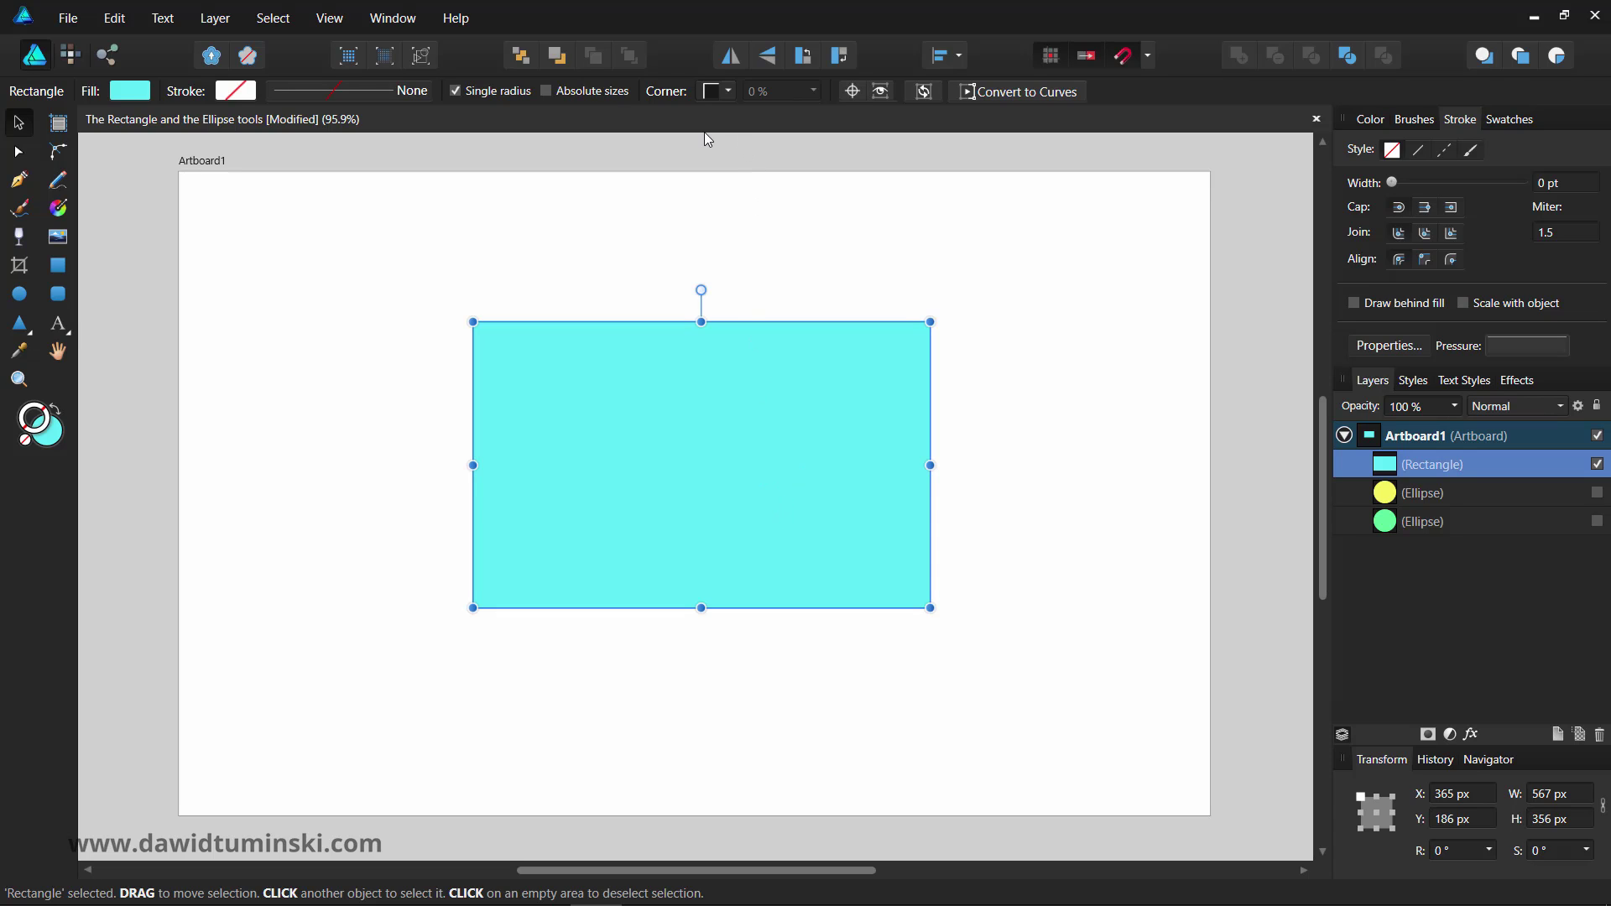
left_click(728, 92)
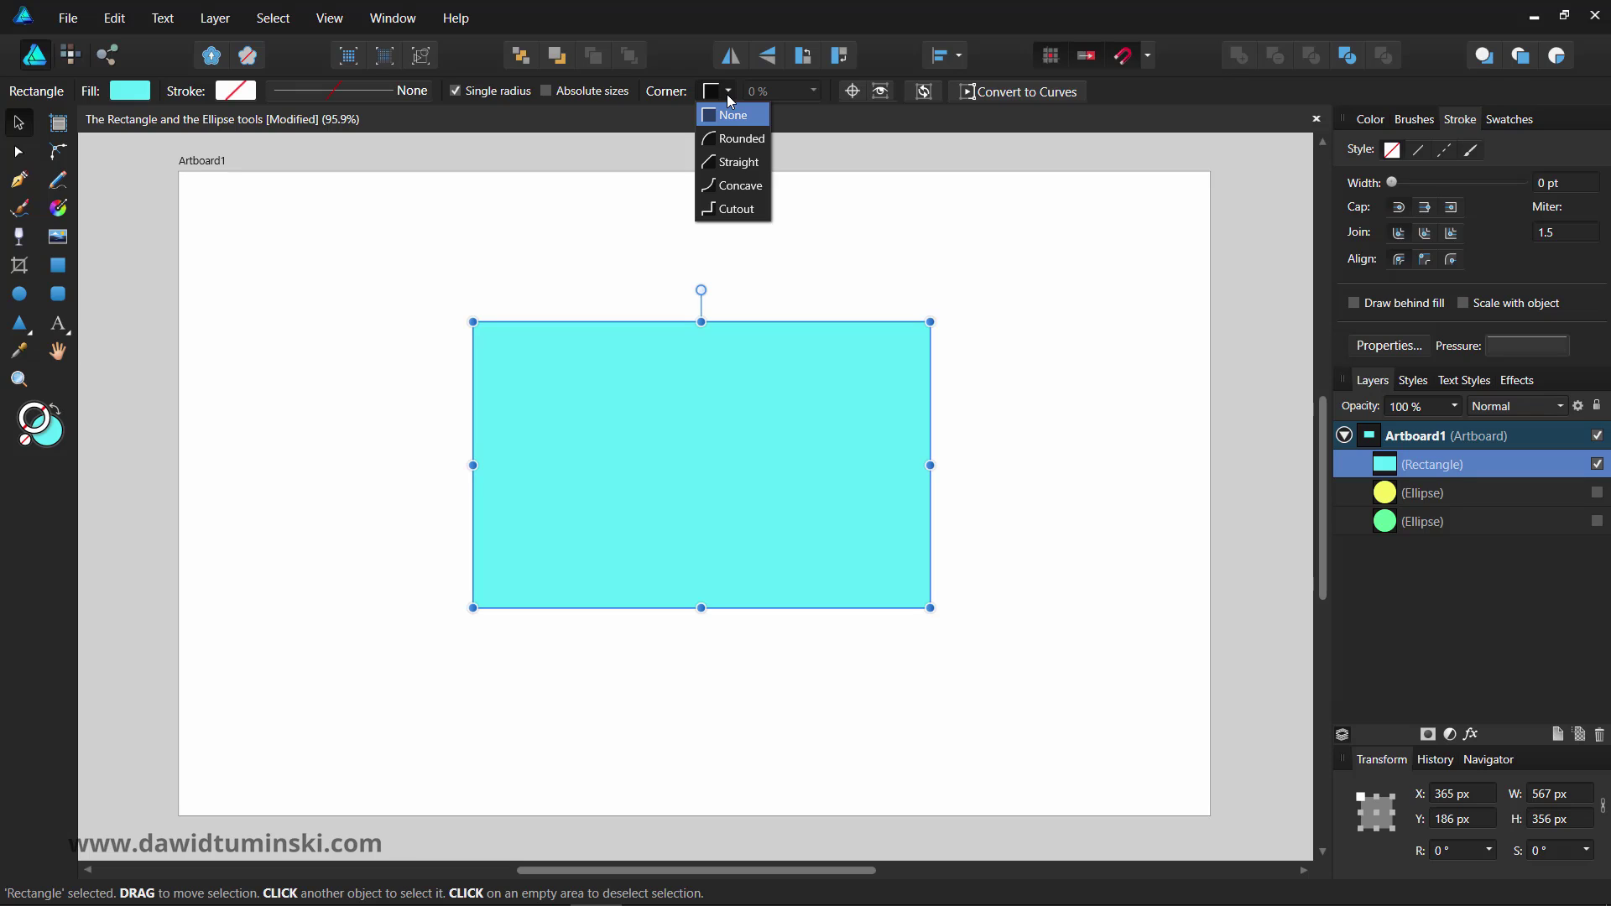
left_click(752, 139)
left_click(783, 94)
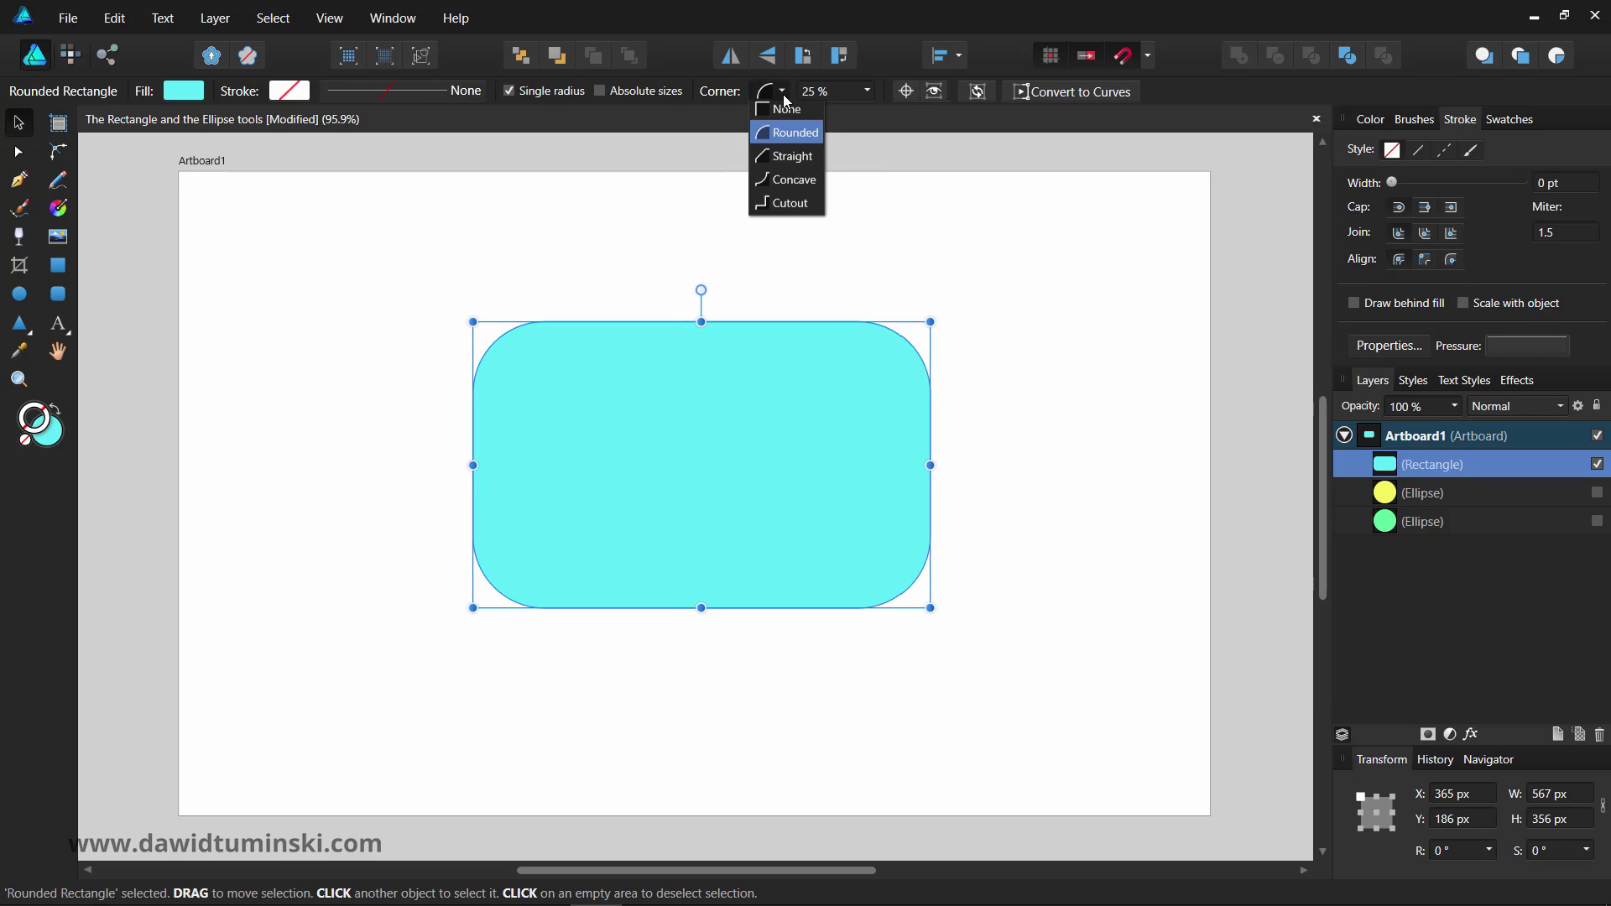
left_click(796, 166)
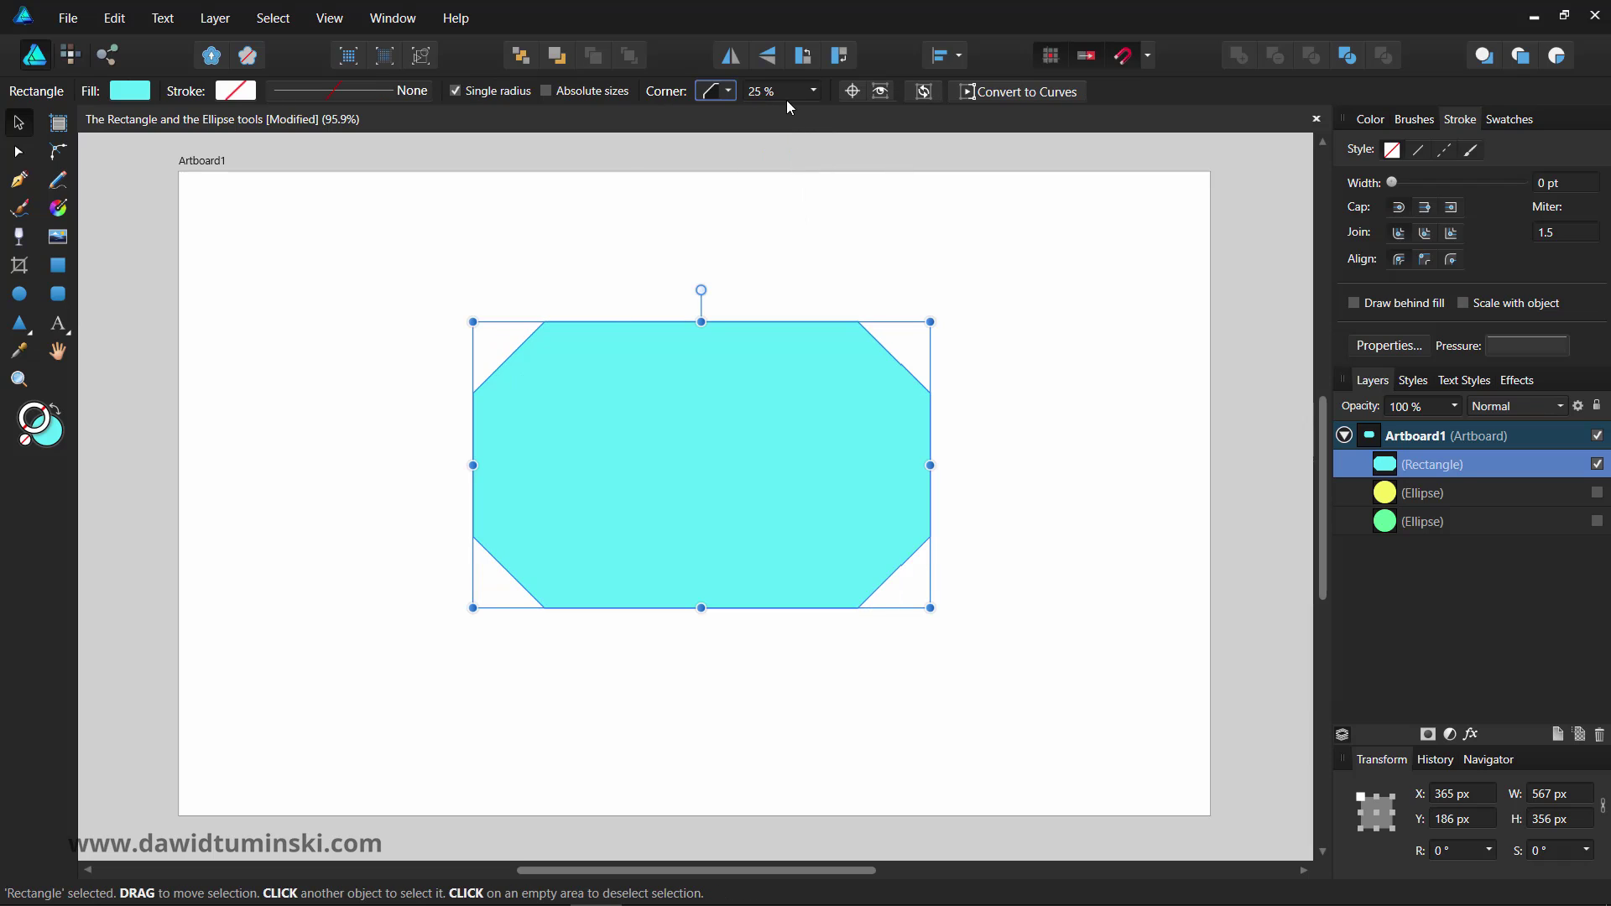
Try Concave and then Cutout corner styles on the rectangle.
left_click(726, 90)
left_click(738, 185)
left_click(726, 90)
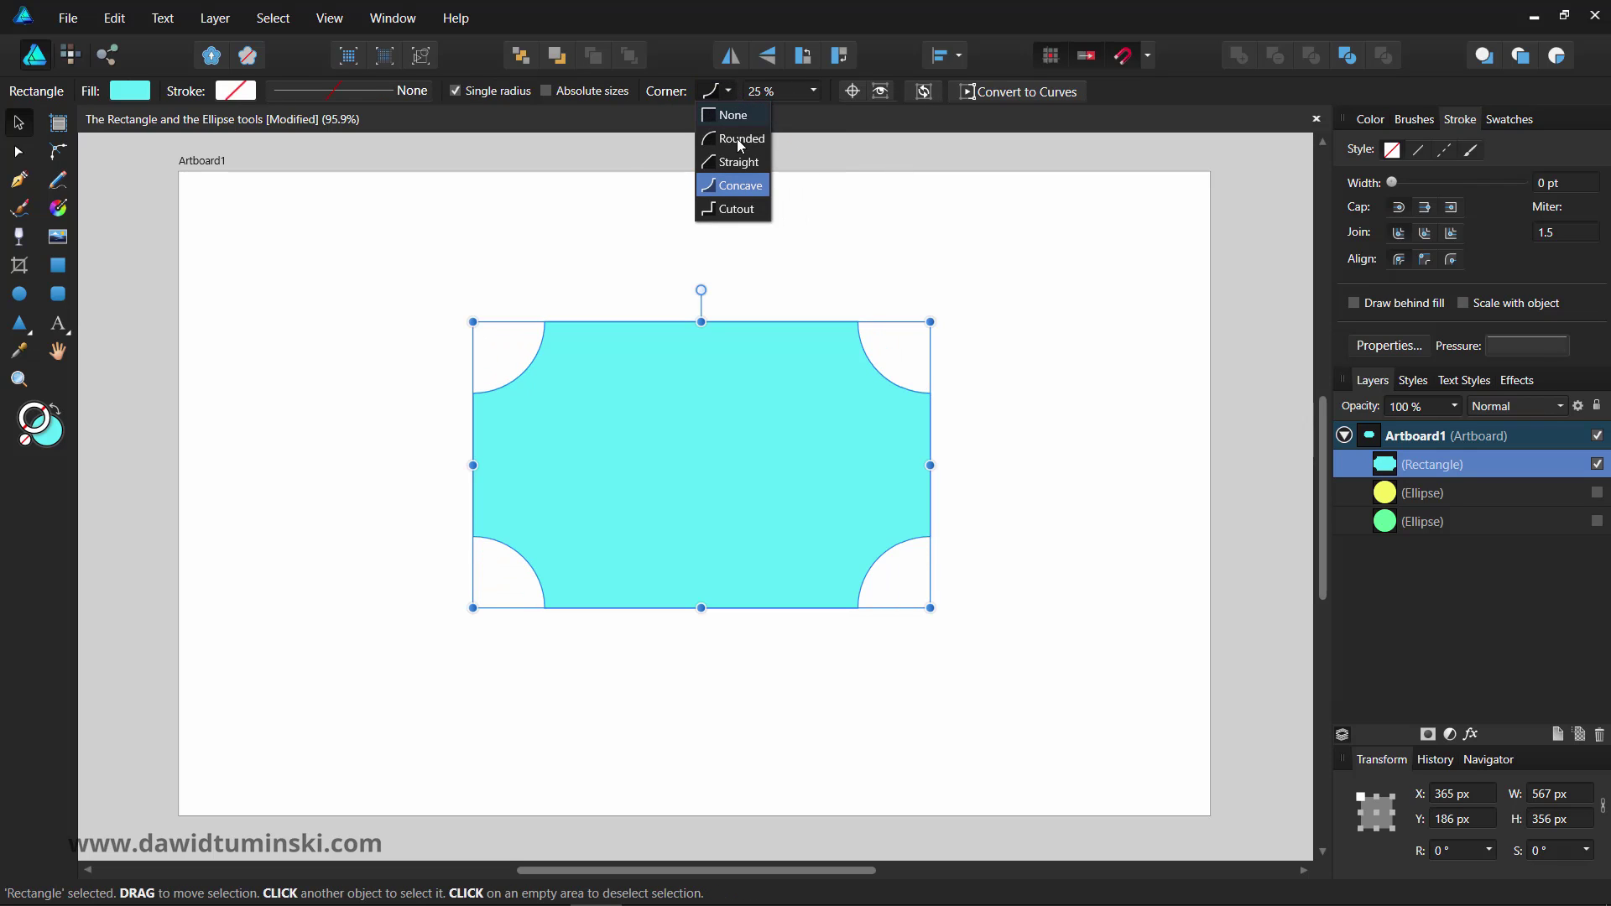
left_click(736, 209)
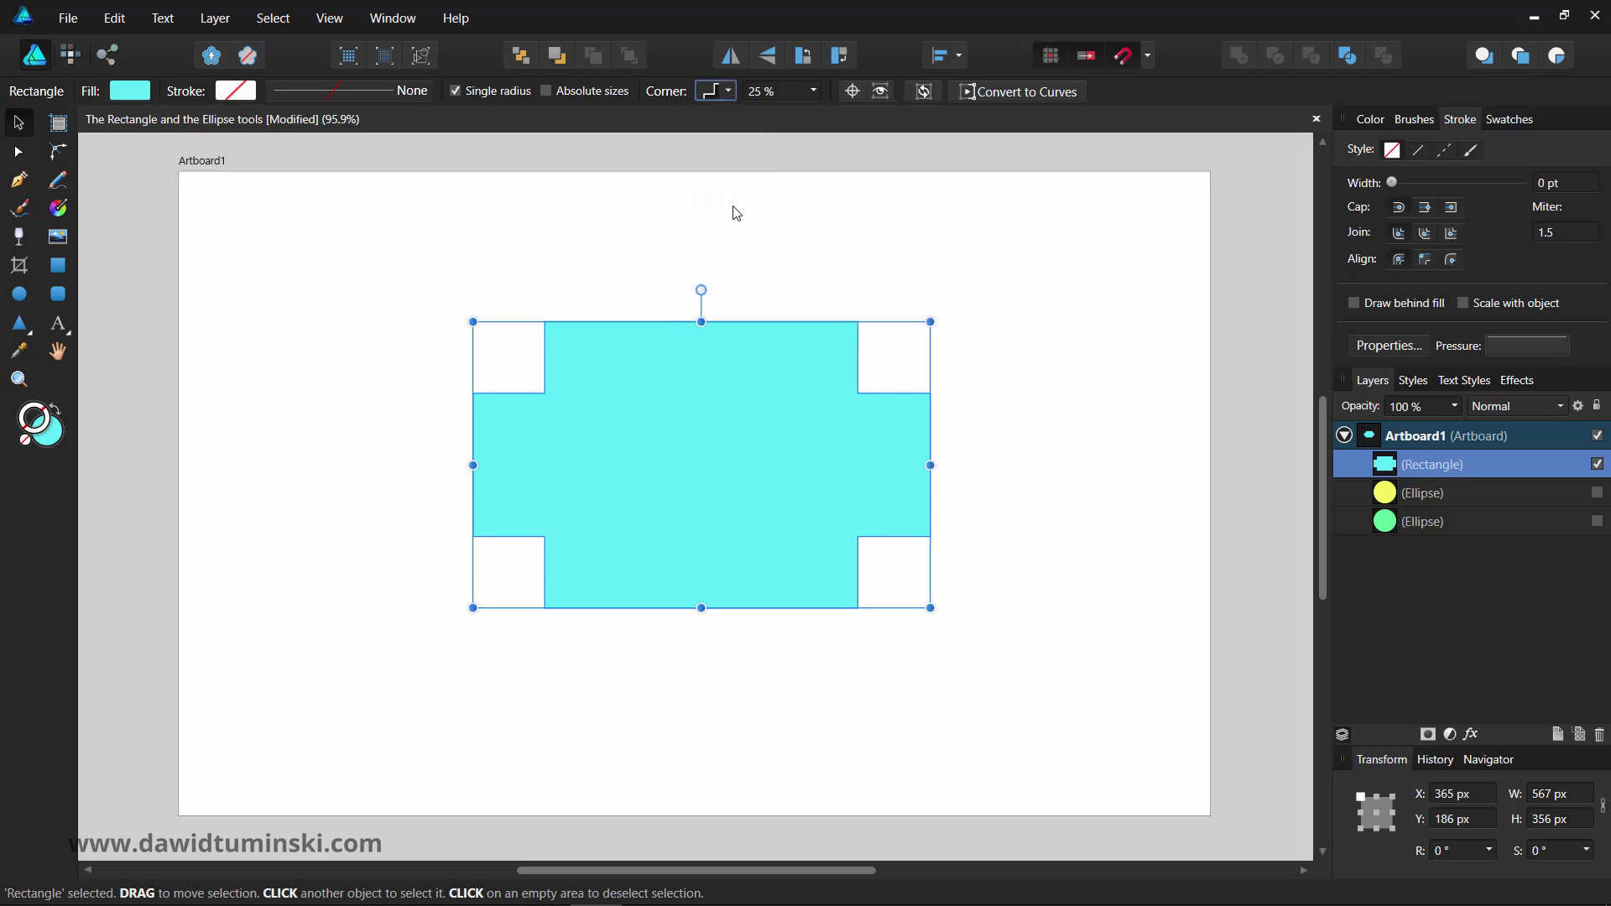
left_click(727, 96)
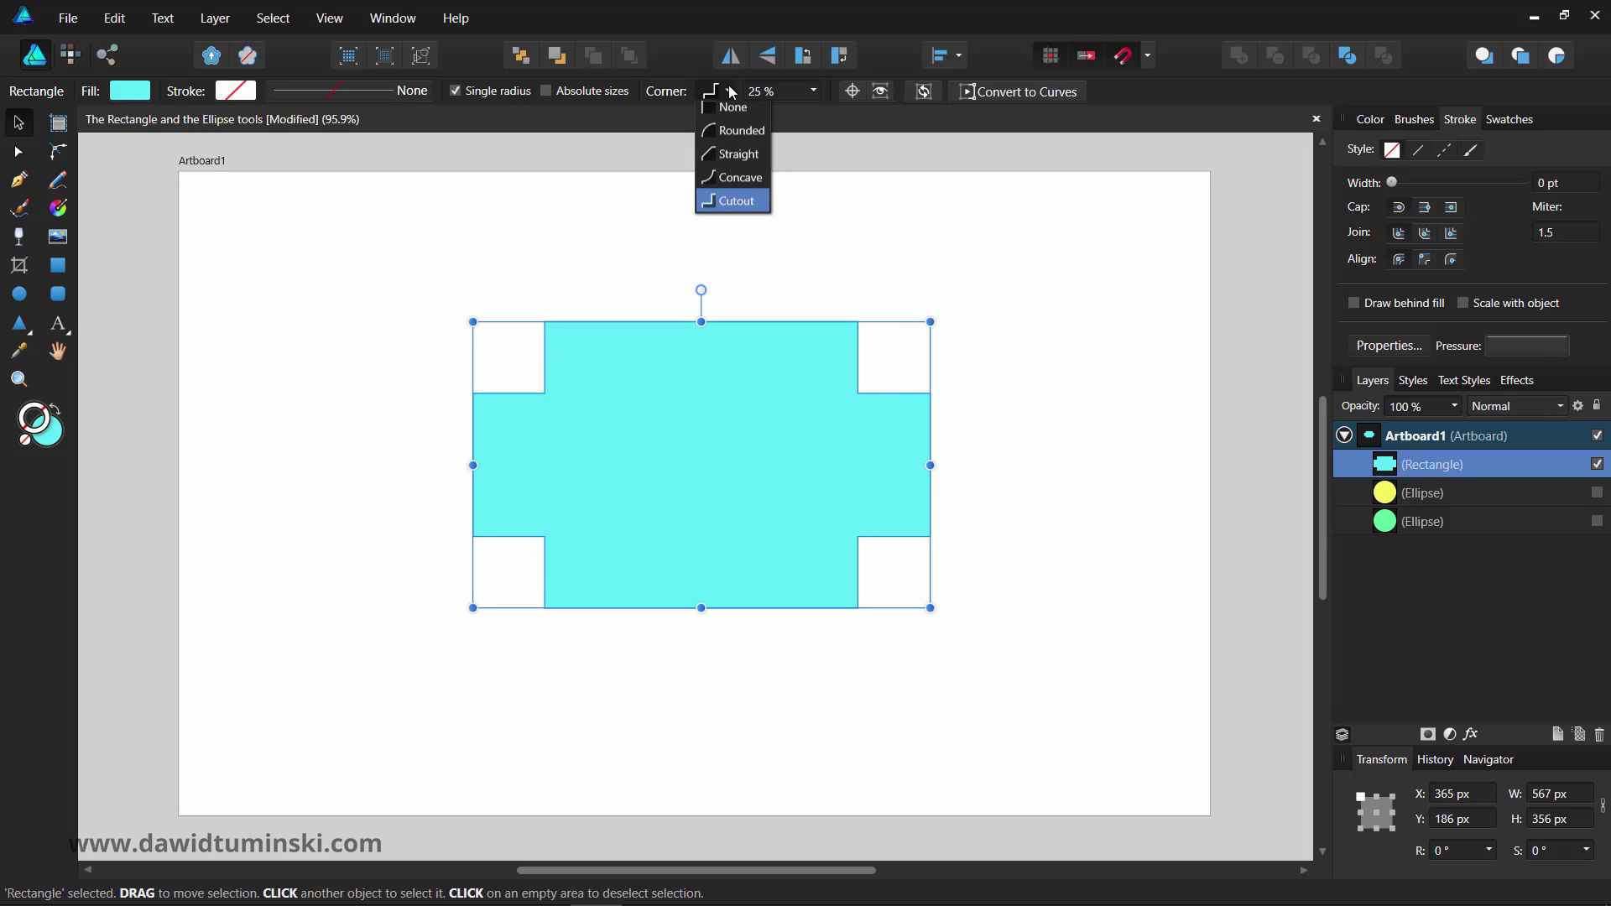
Set Rounded corners at a 5% radius, resize the rectangle to 606 × 379 px, and nudge it.
left_click(737, 143)
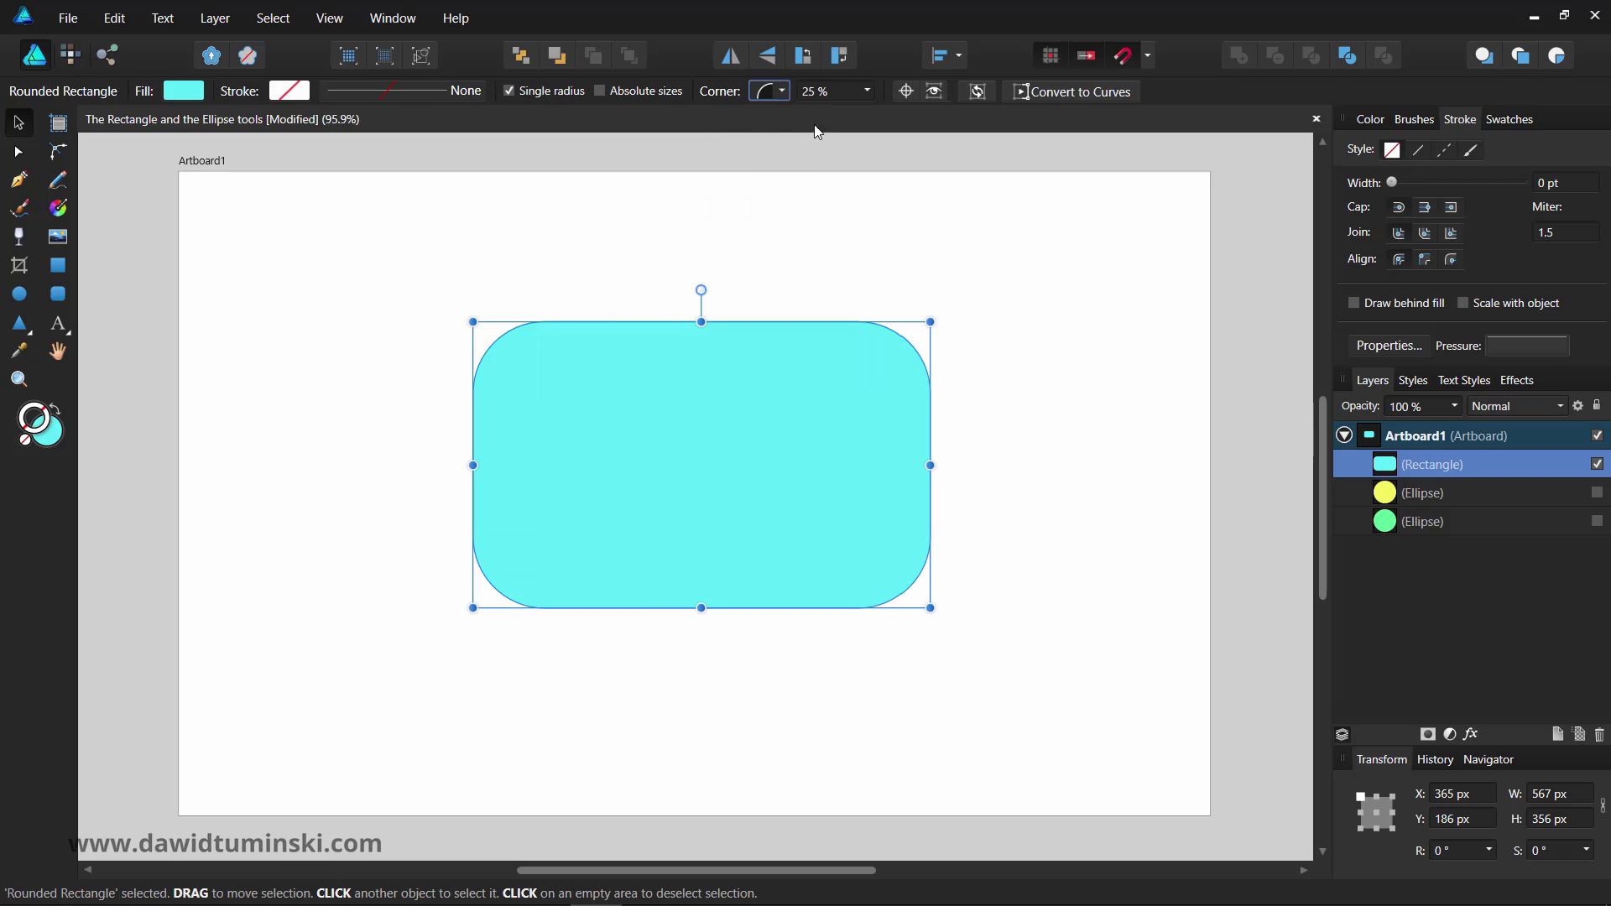
left_click(865, 91)
left_click_drag(866, 109, 818, 194)
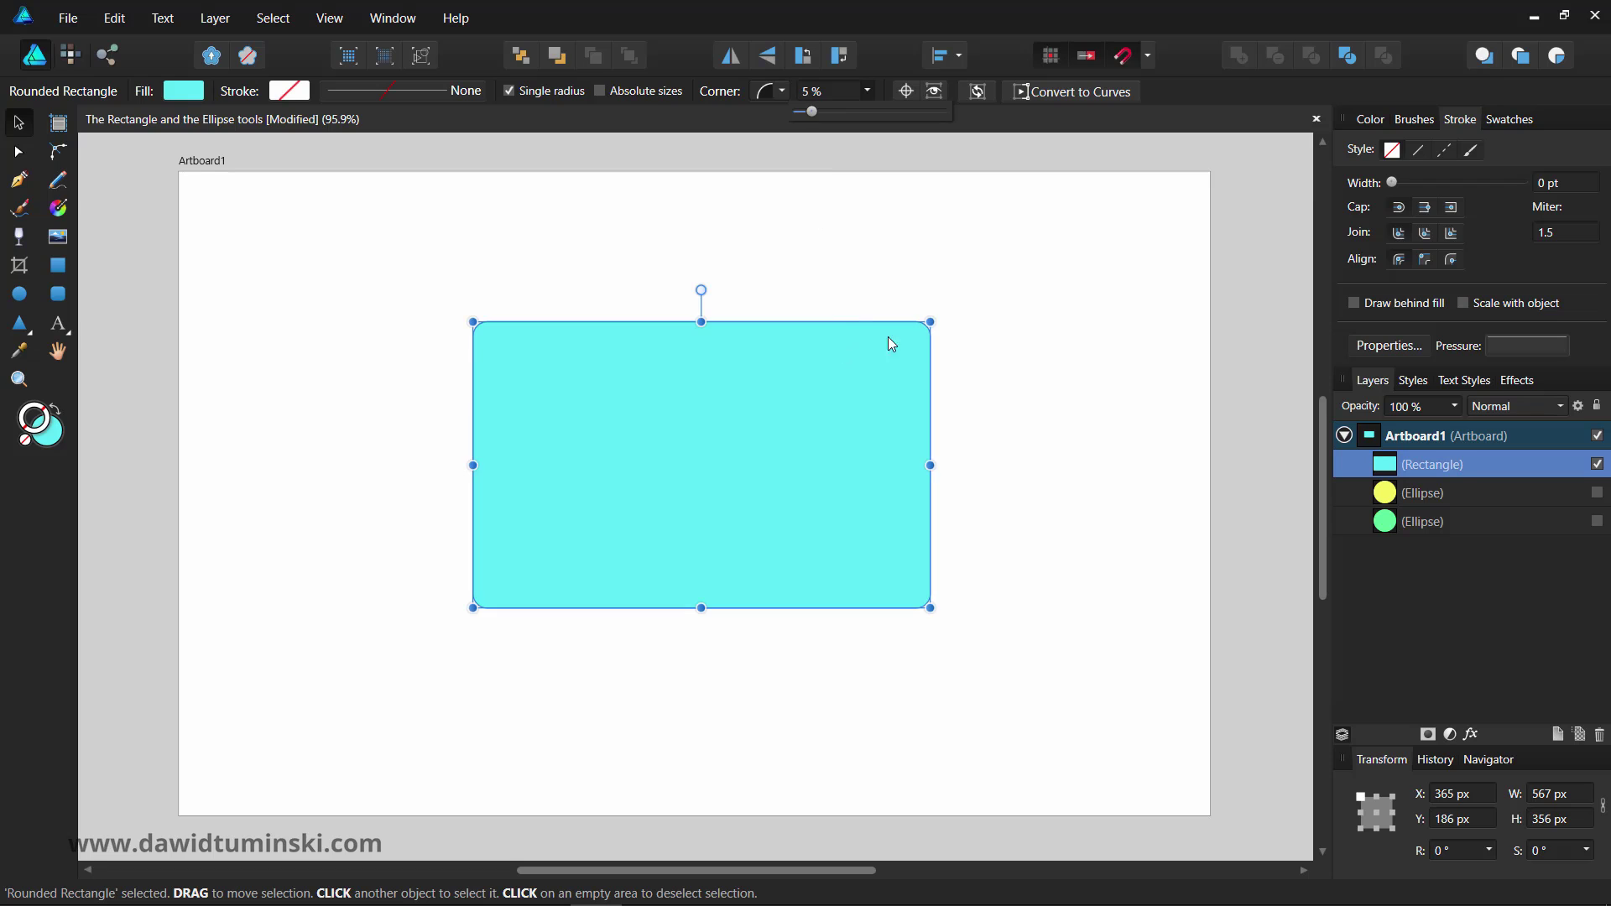
left_click_drag(934, 326, 962, 304)
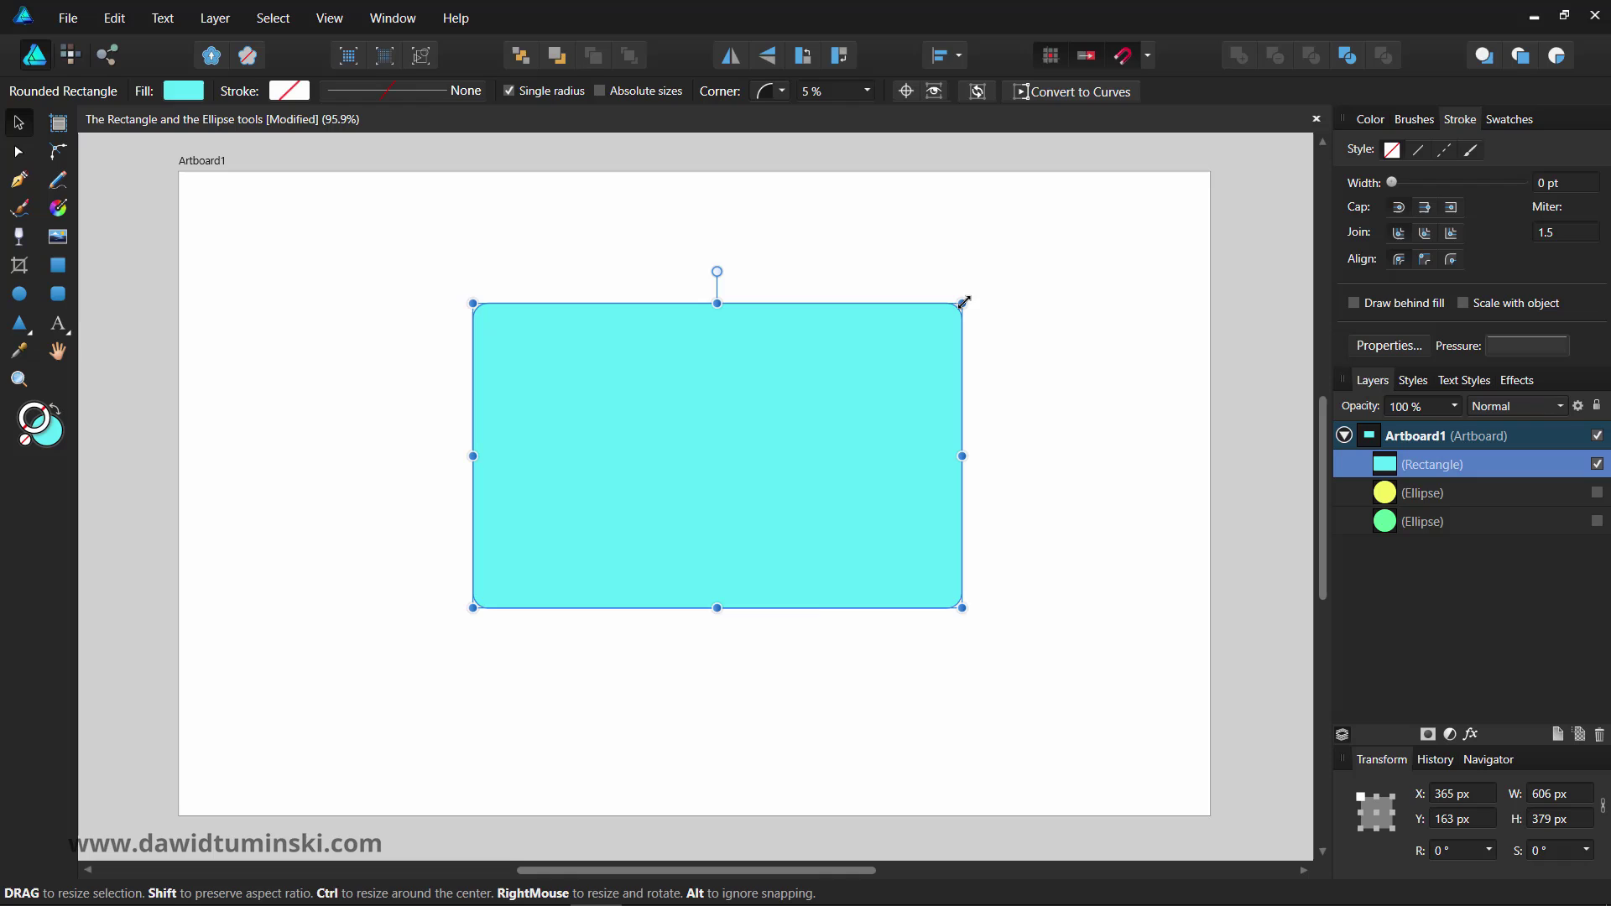
left_click_drag(782, 361, 758, 391)
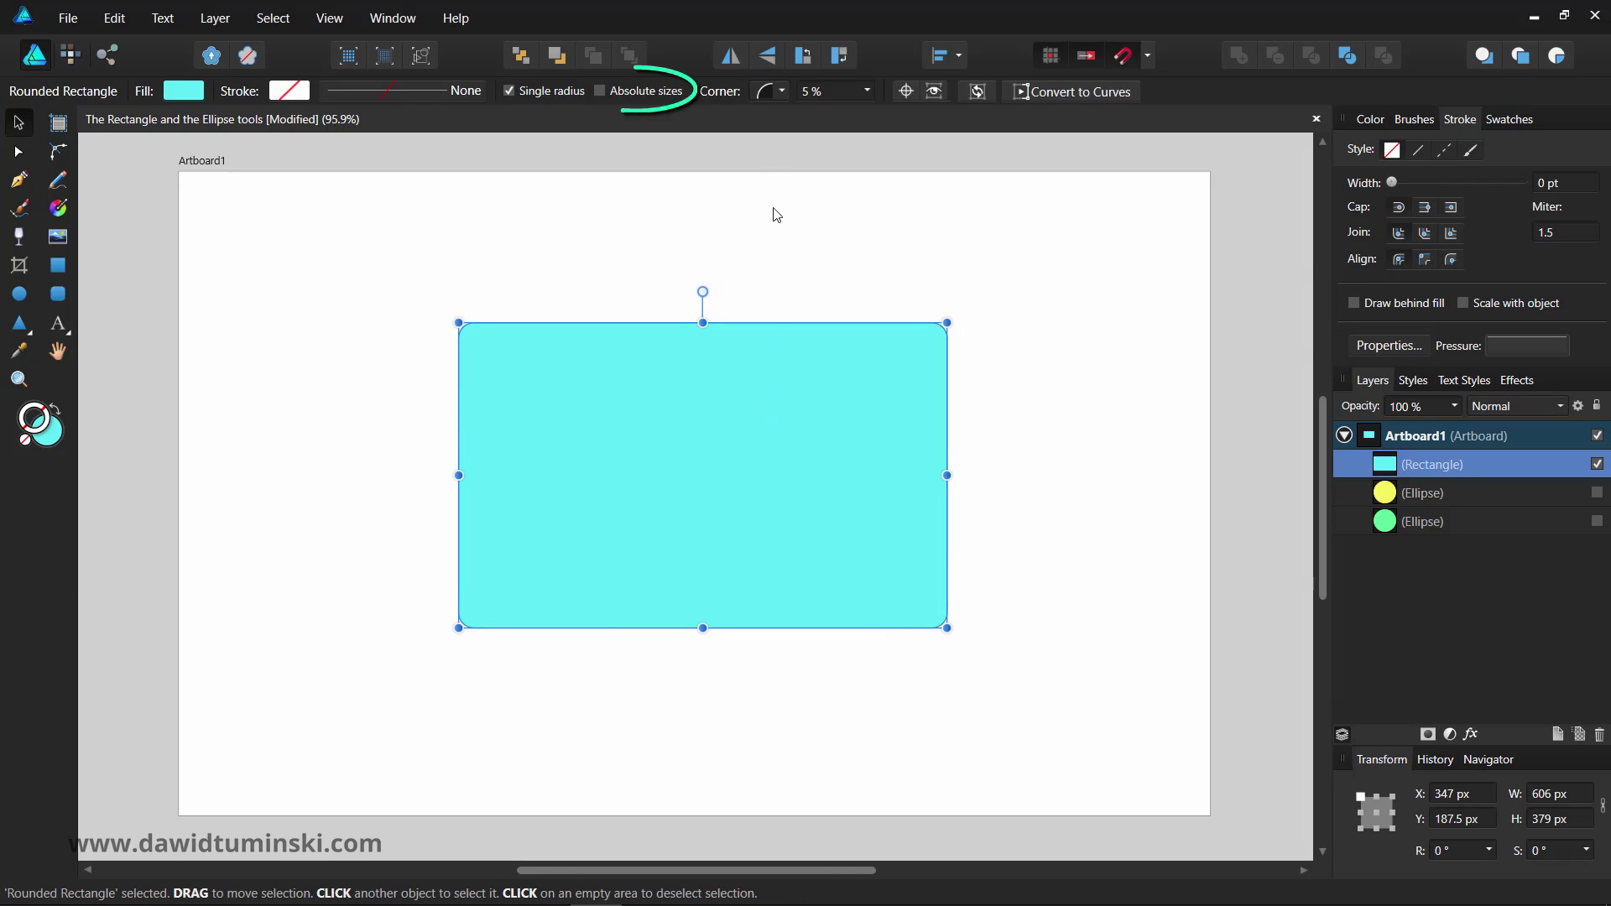
Turn on Absolute sizes and try corner radii of 25 and 2 mm.
left_click(600, 90)
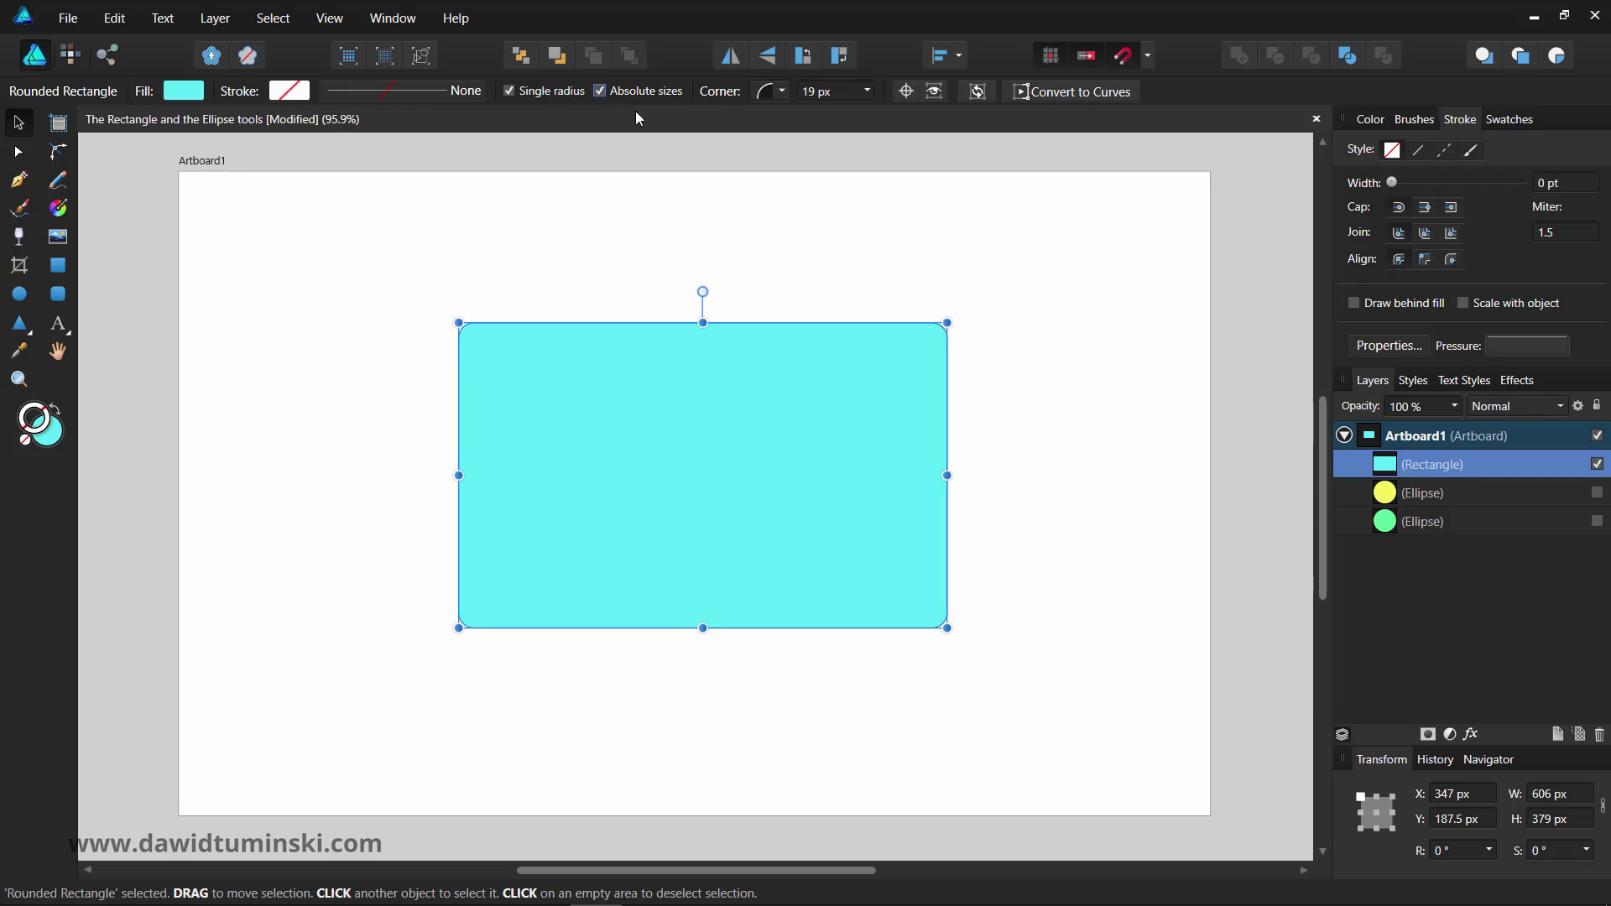
left_click(830, 95)
type("25")
key("Return")
left_click(837, 94)
key("Return")
Try a 50 mm corner radius, then settle on 25 mm (70.9 px).
left_click(918, 229)
left_click(906, 361)
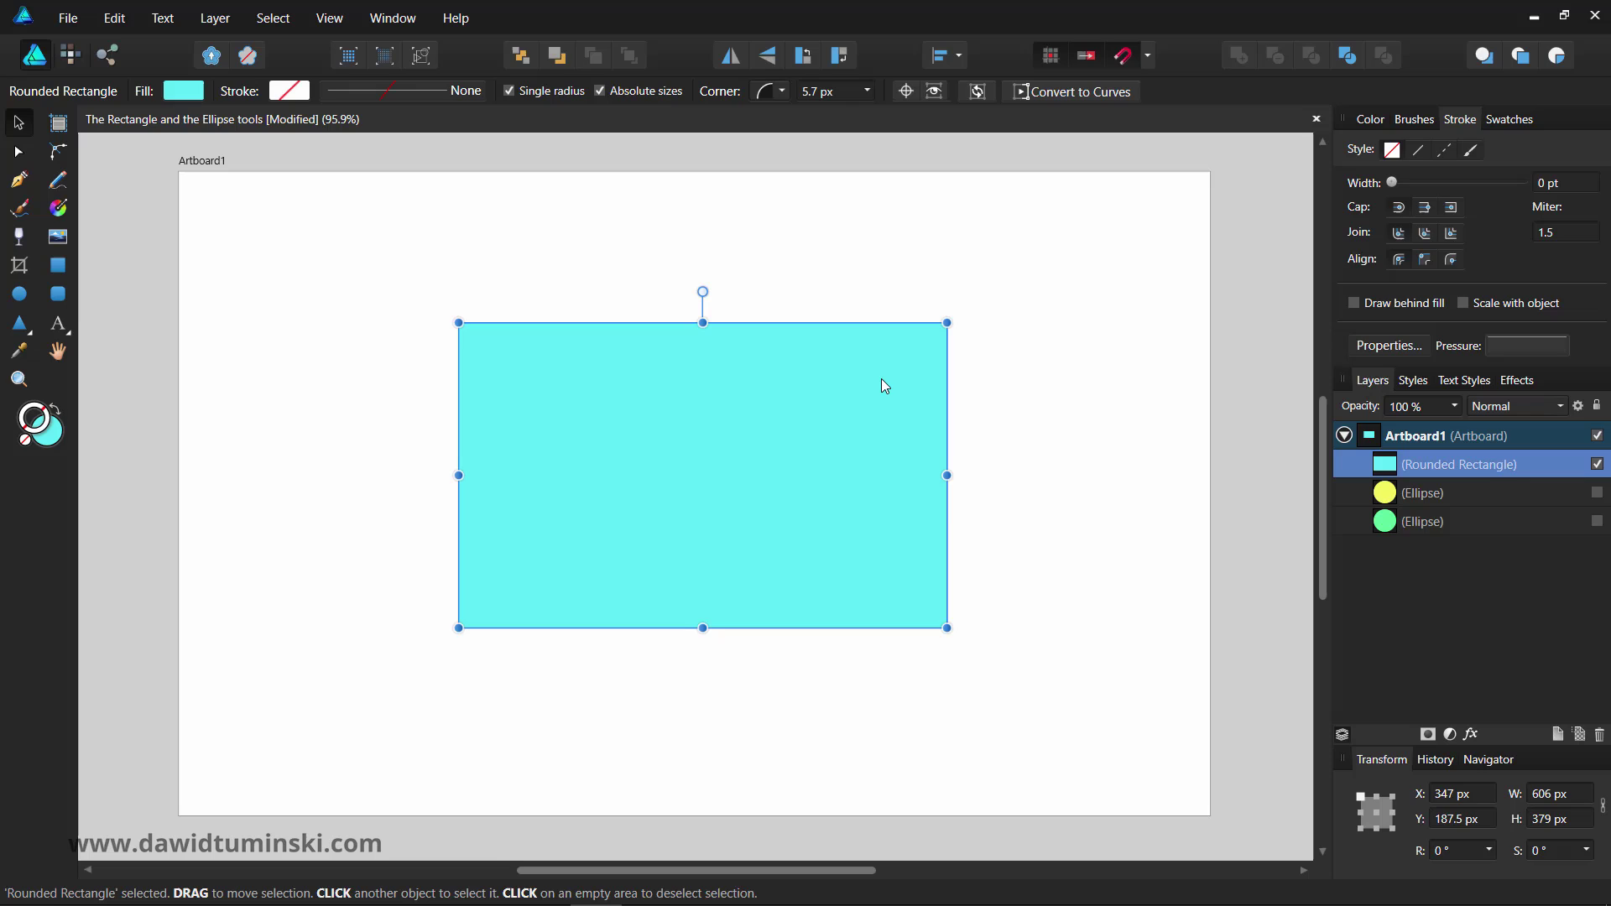
left_click(825, 94)
type("5")
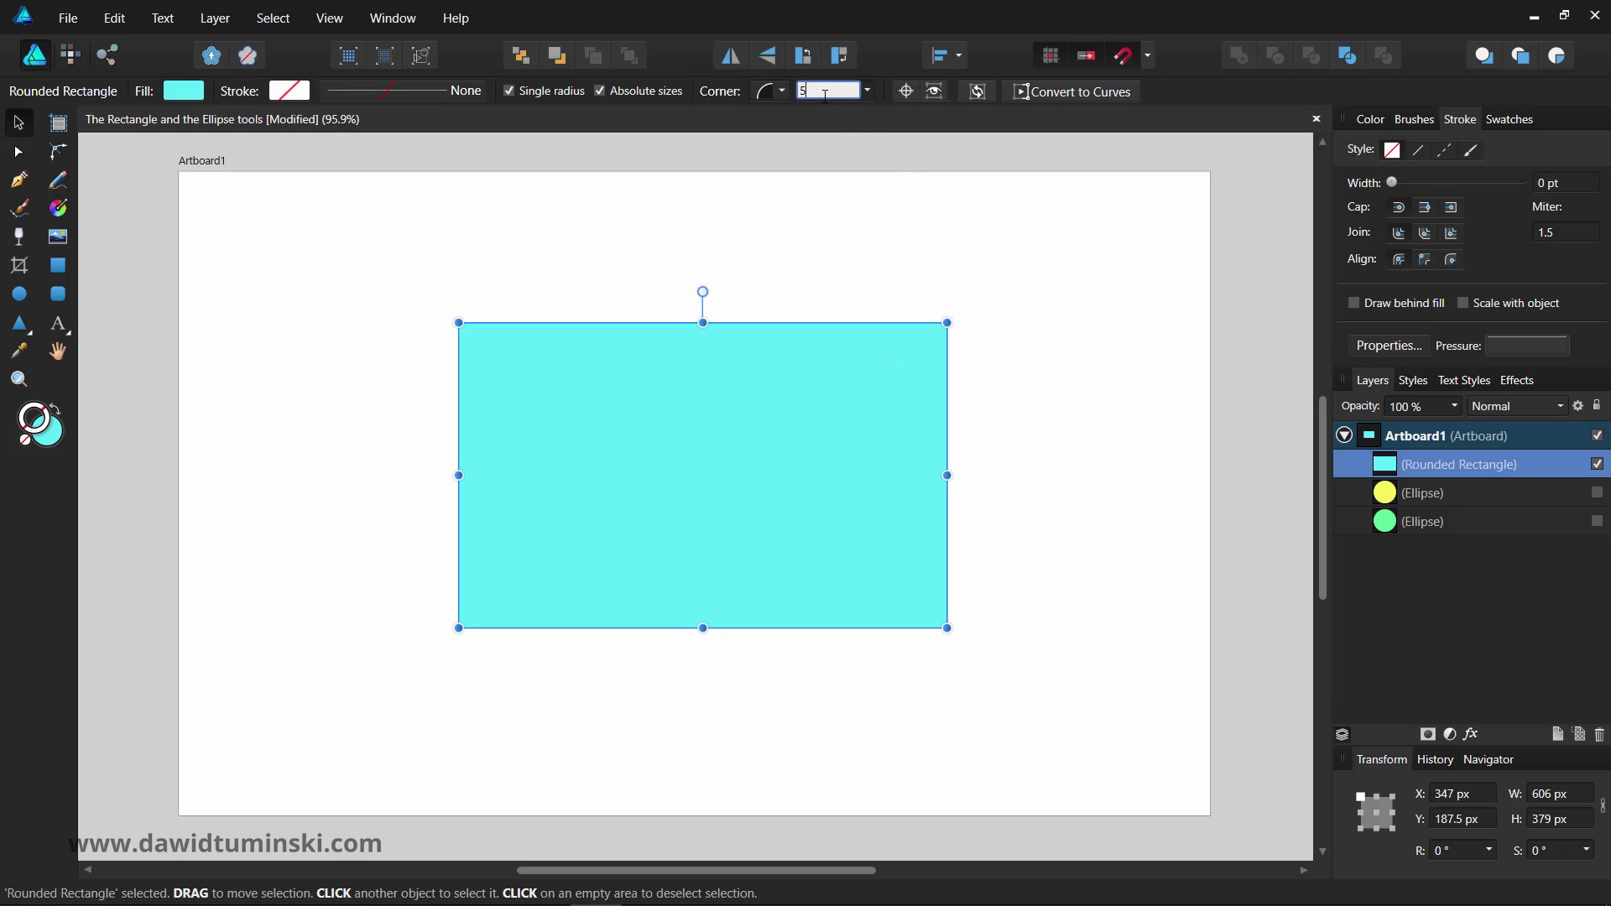
type("0mm")
key("Return")
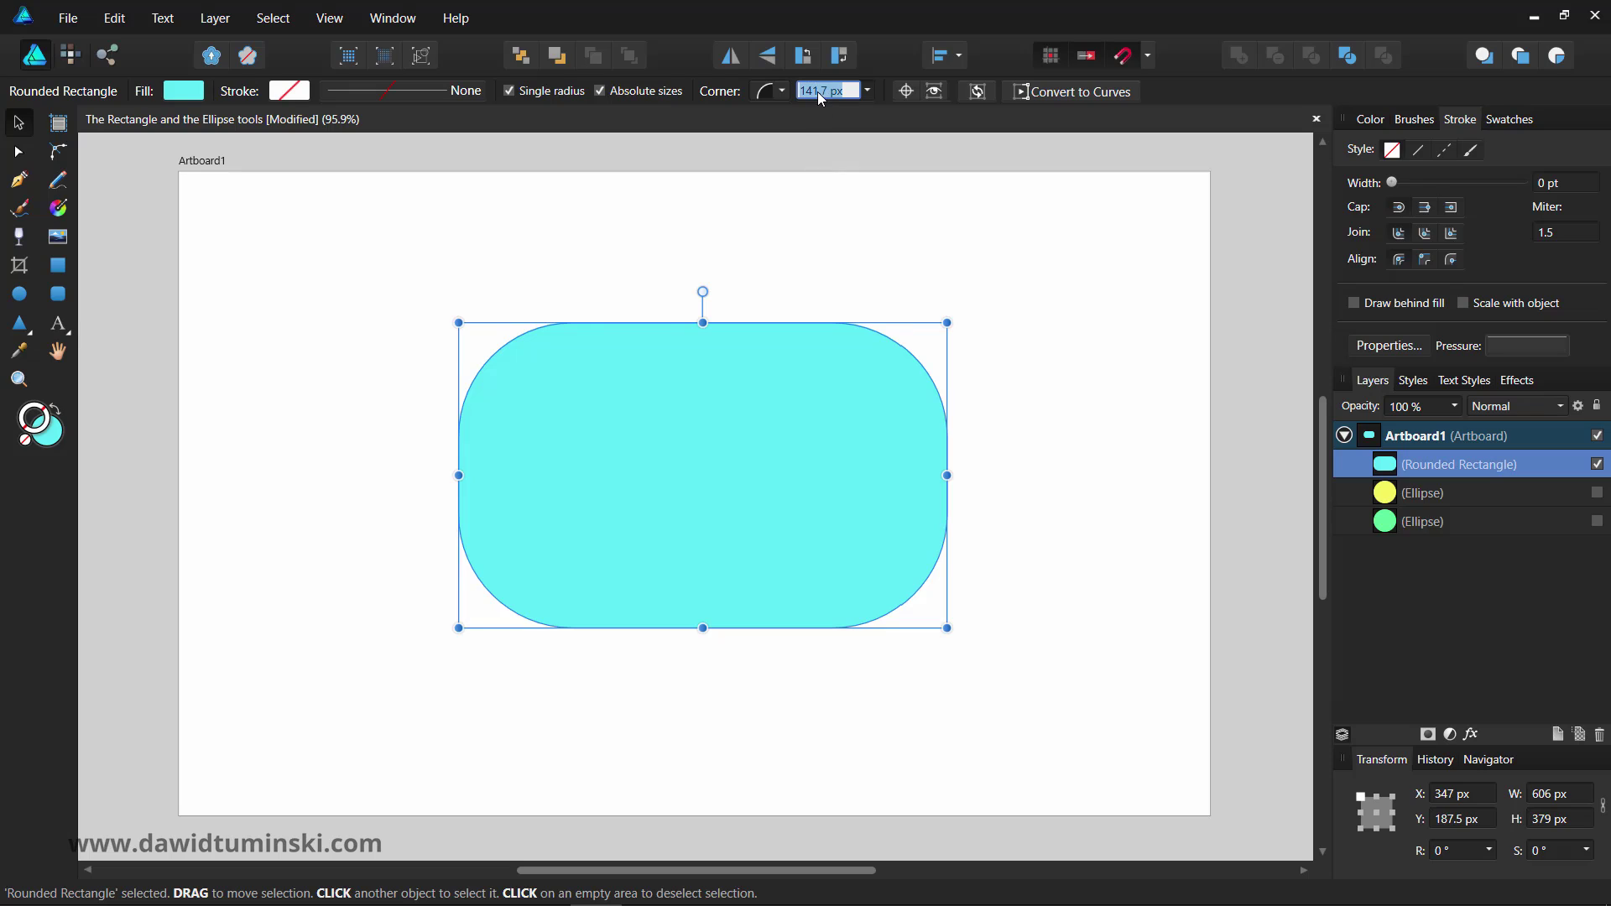
type("25mm")
key("Return")
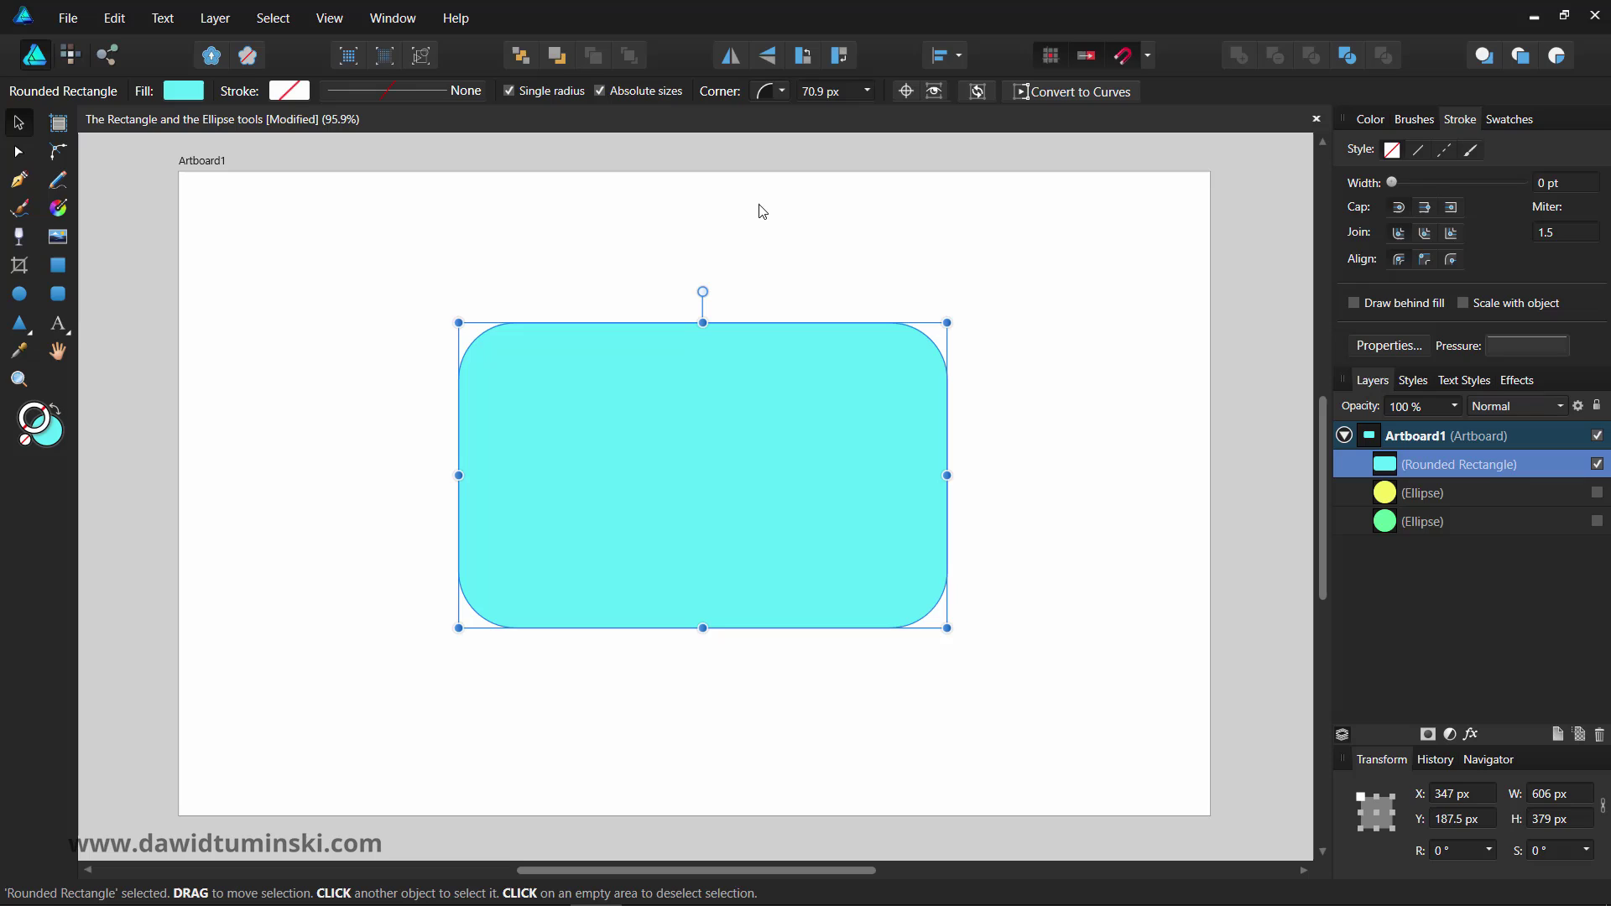
Untick Single radius; set corners Rounded top-left, Straight top-right, Concave bottom-left, Cutout bottom-right.
left_click(510, 91)
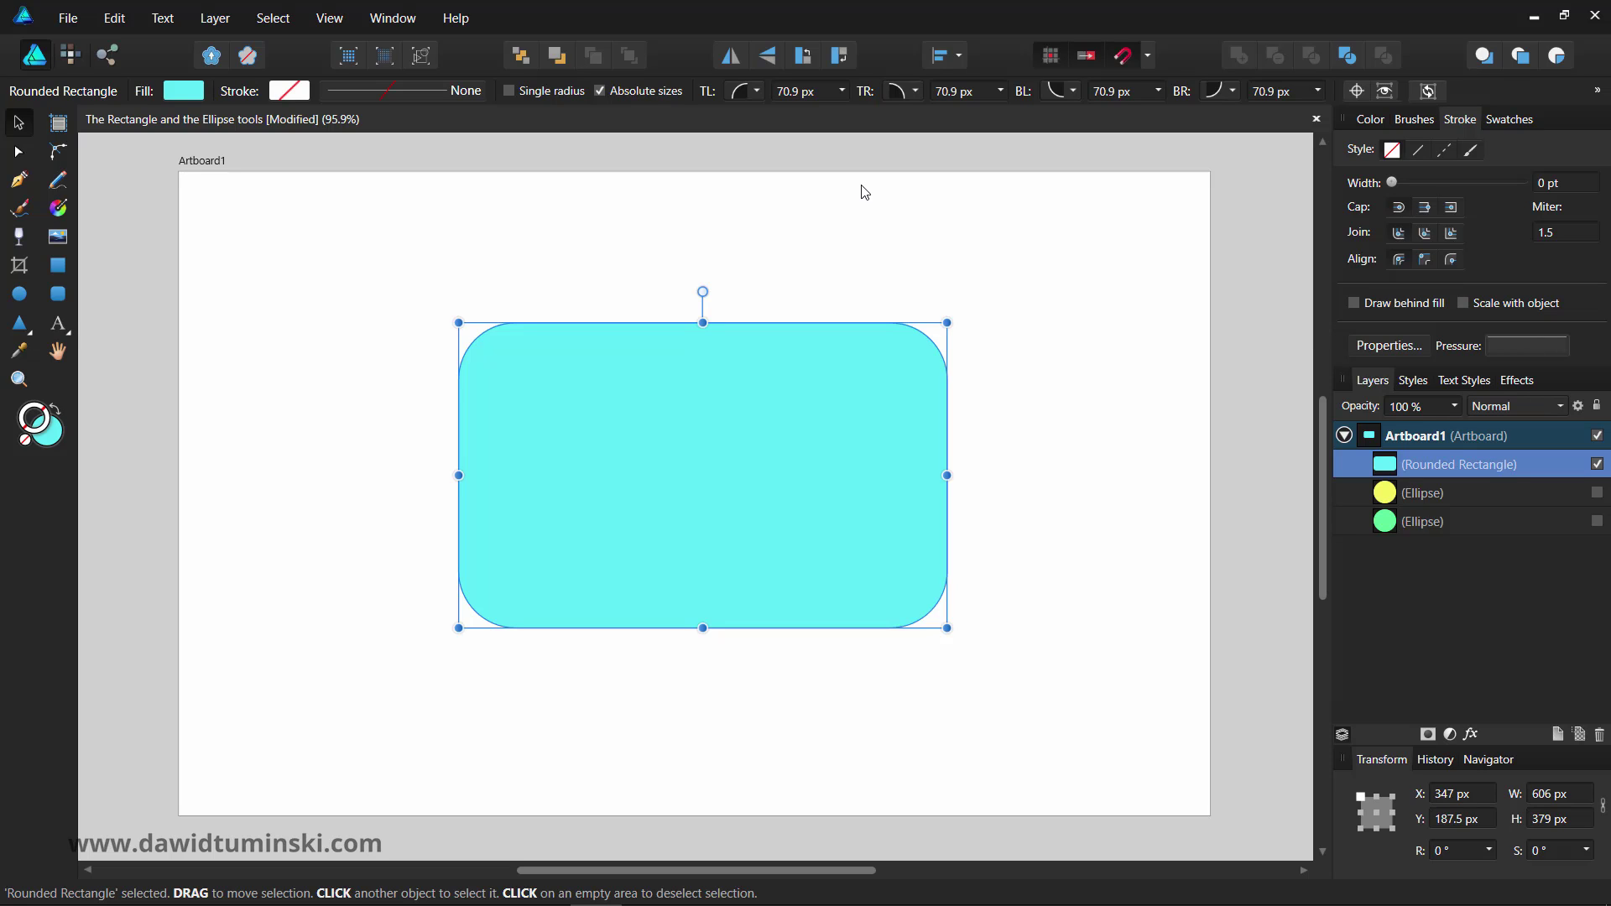
left_click(759, 93)
left_click(762, 139)
left_click(916, 93)
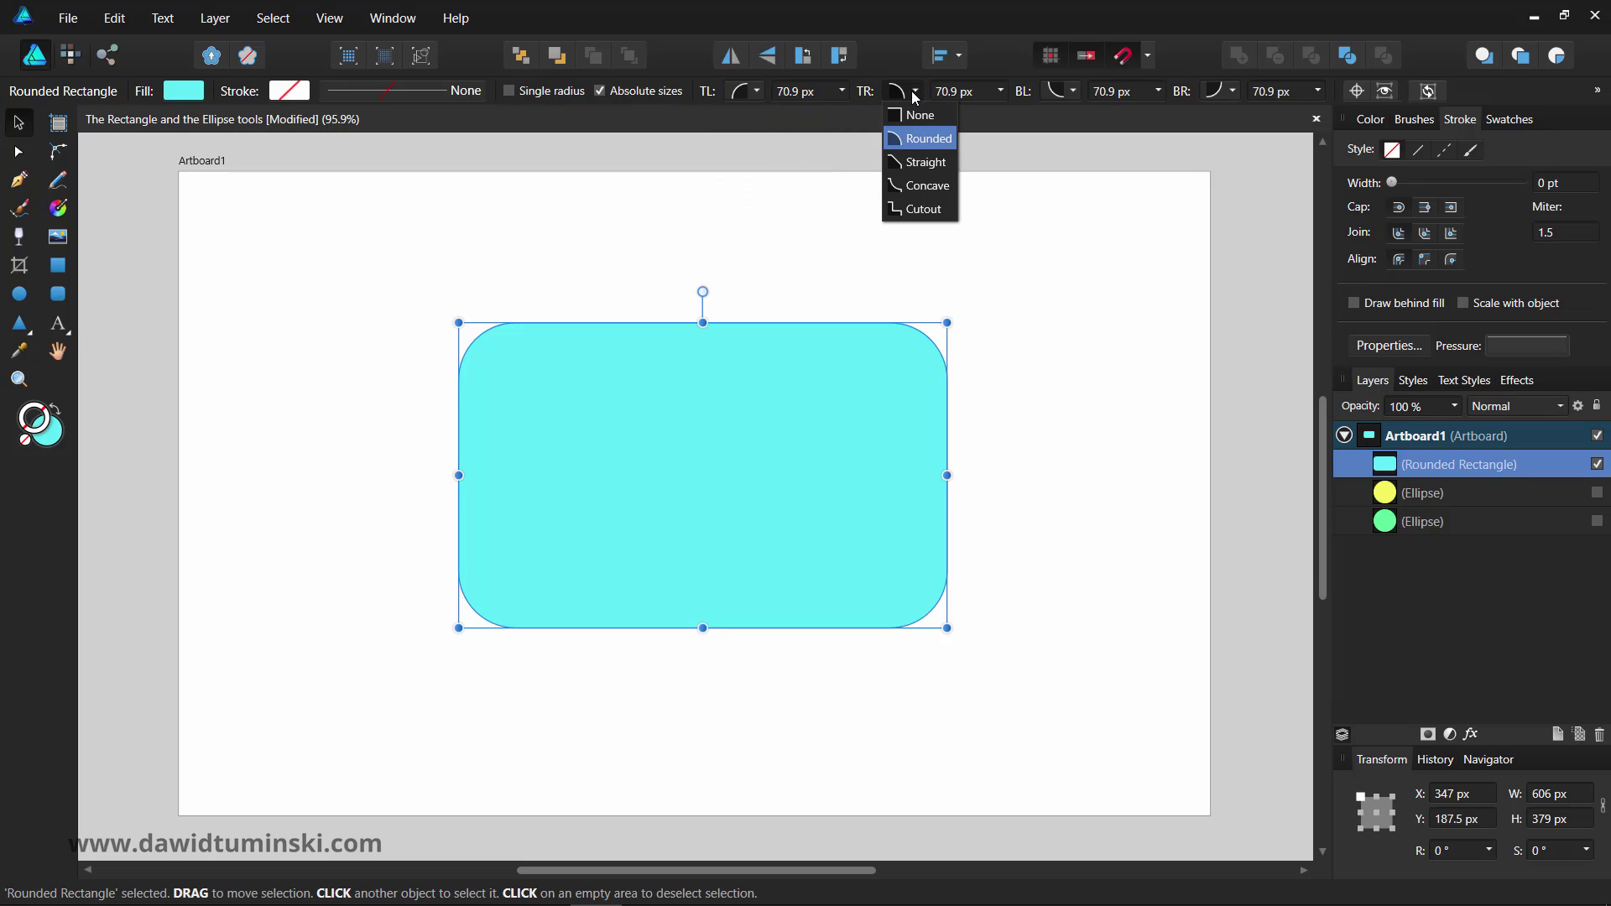
left_click(925, 164)
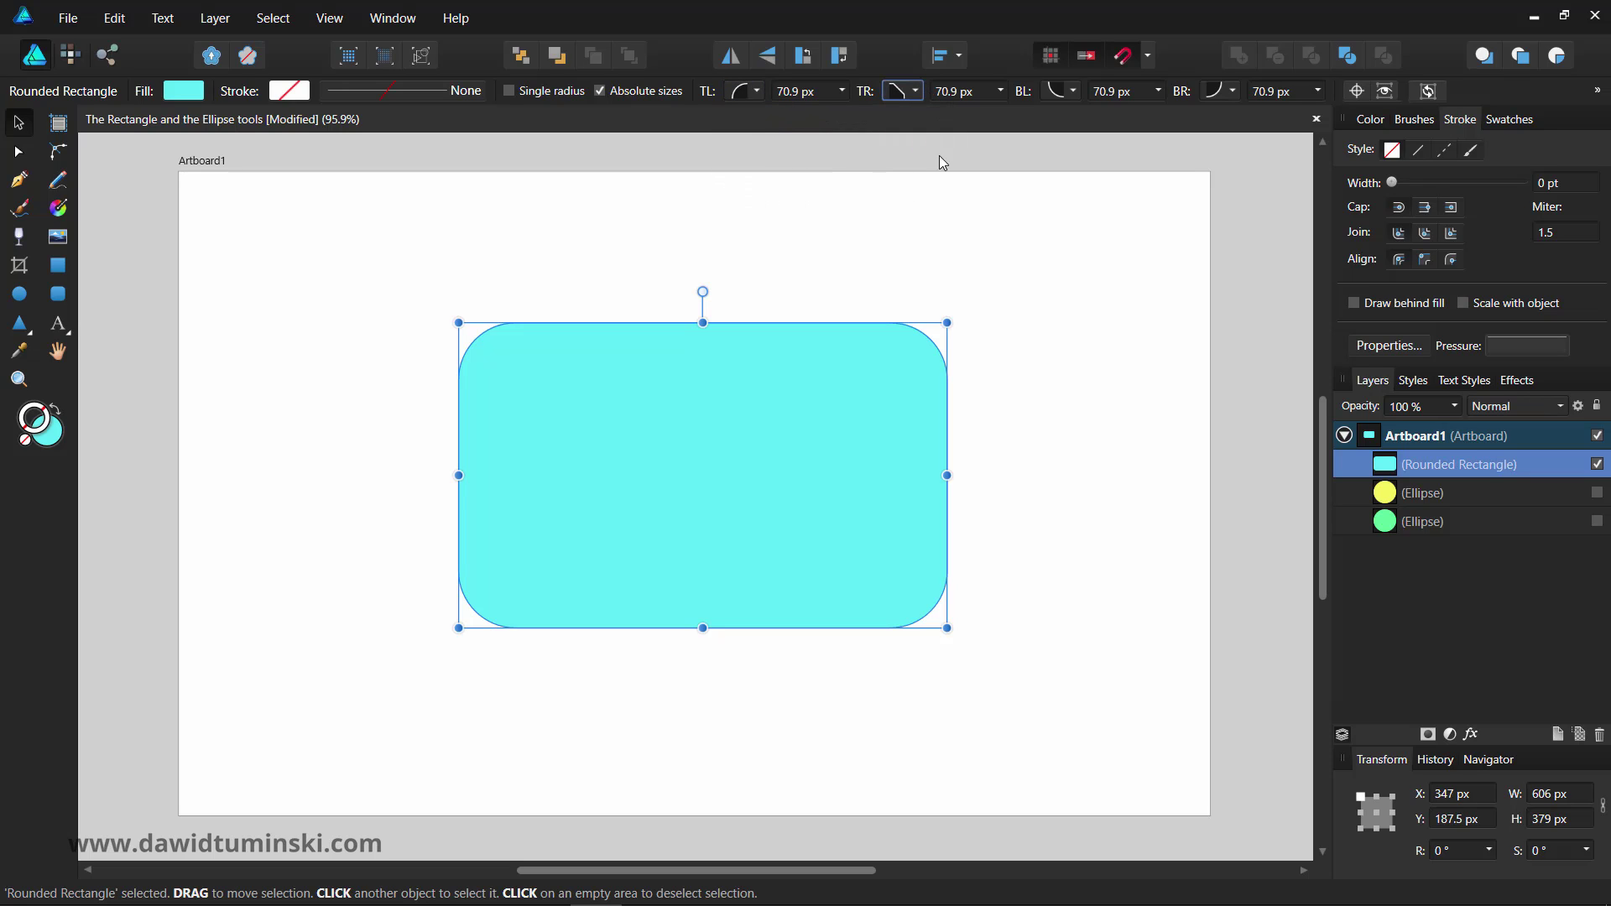
left_click(1075, 91)
left_click(1085, 185)
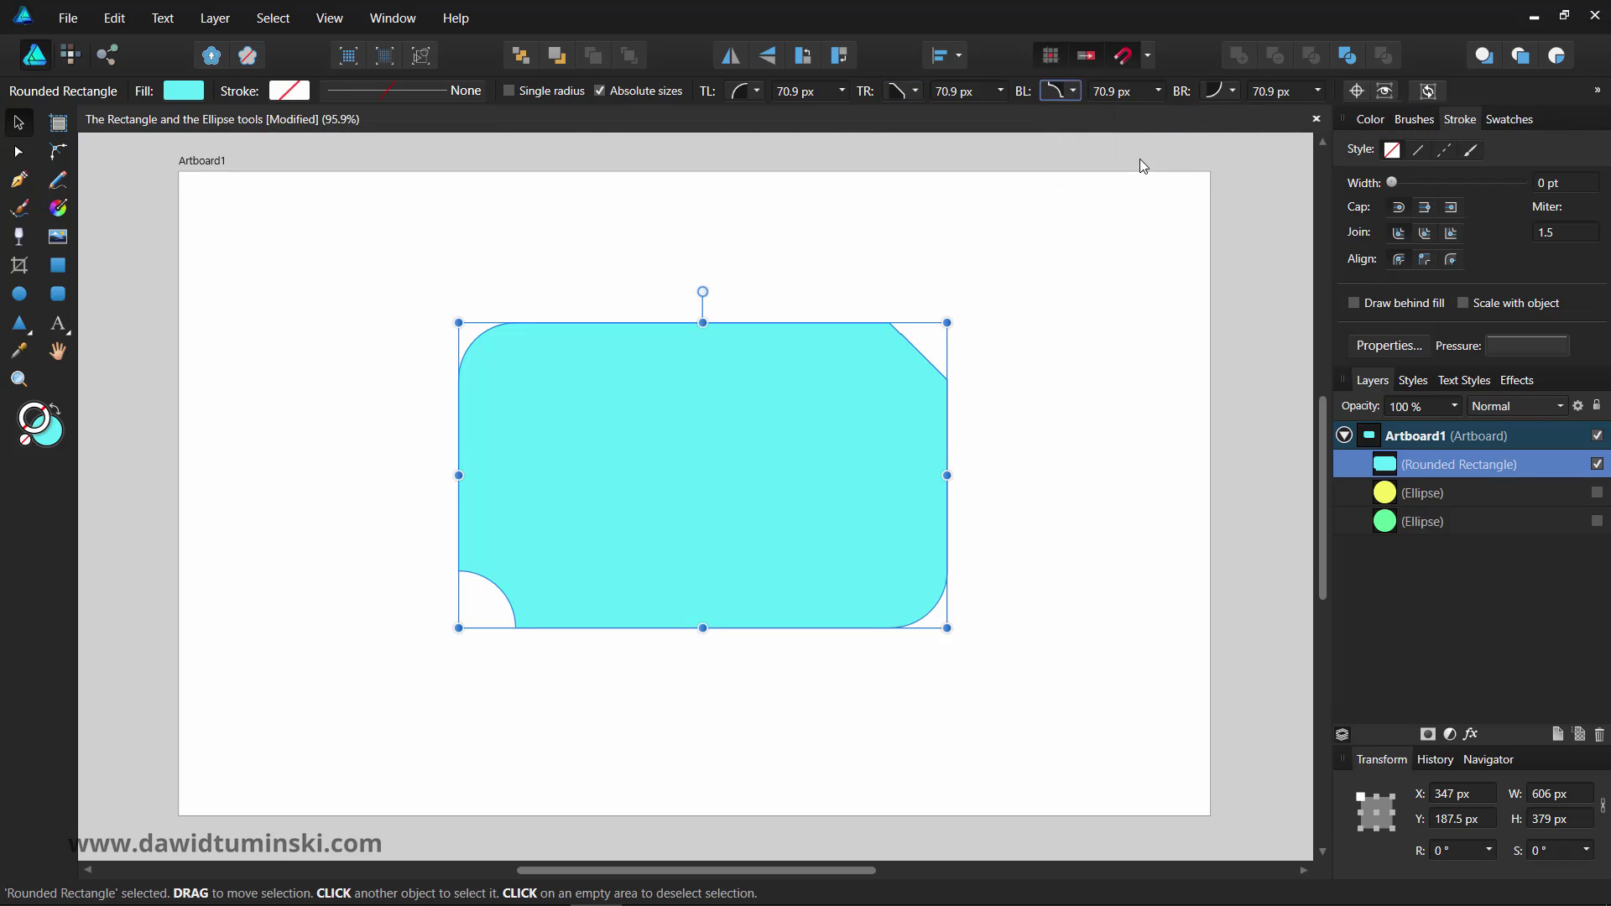
left_click(1235, 89)
left_click(1236, 205)
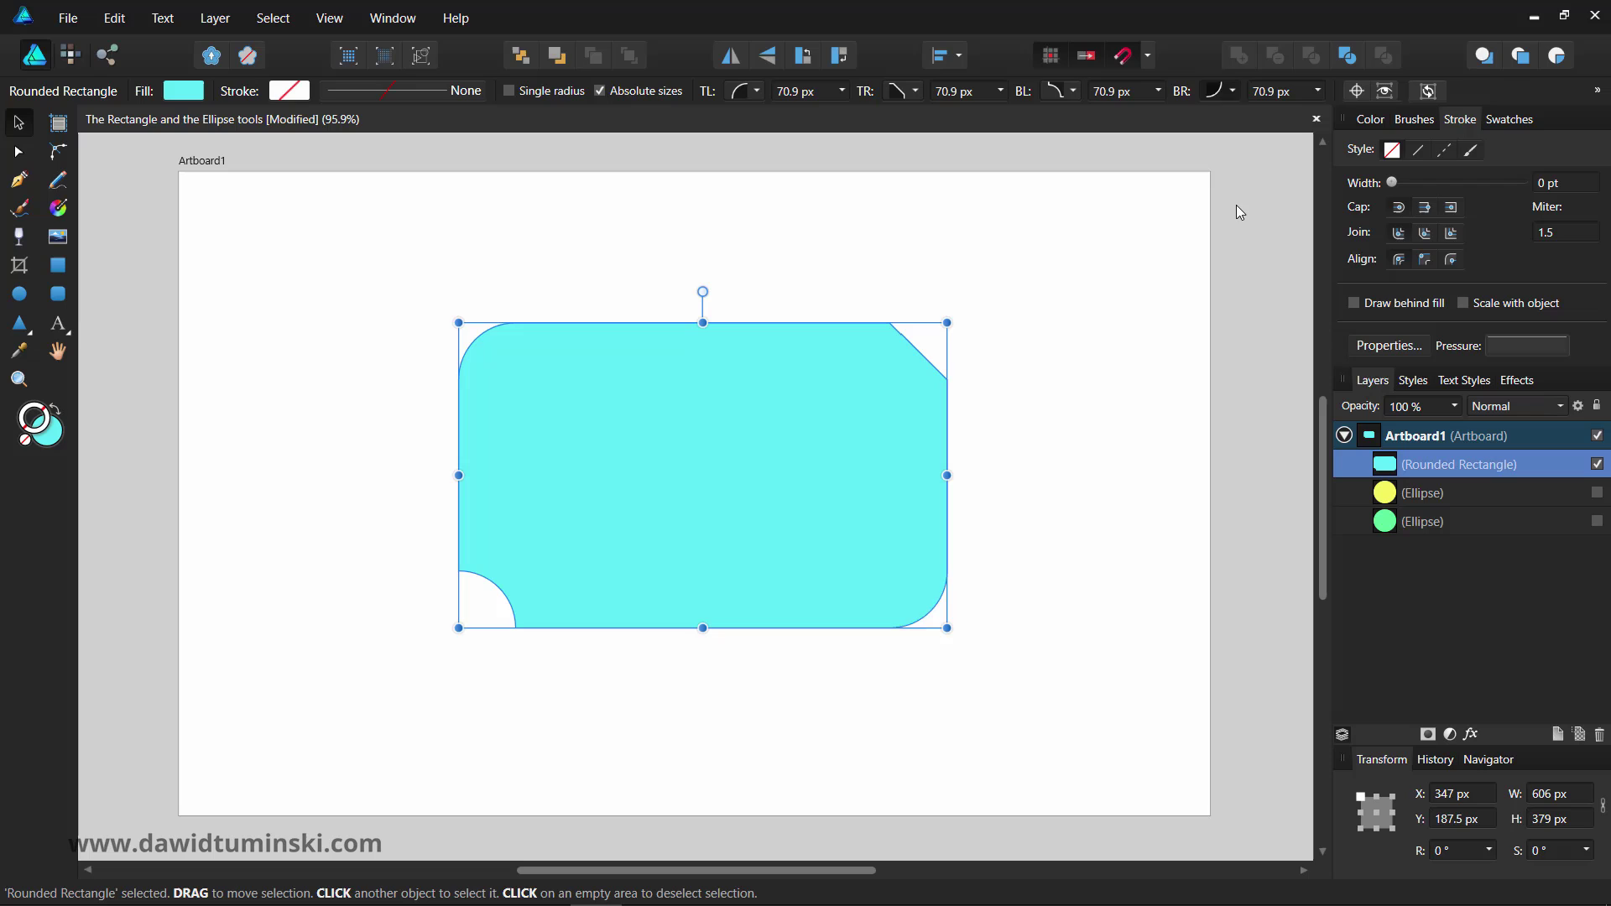
Preview the mixed corners, then return bottom-left, bottom-right and top-right to Rounded.
left_click(882, 219)
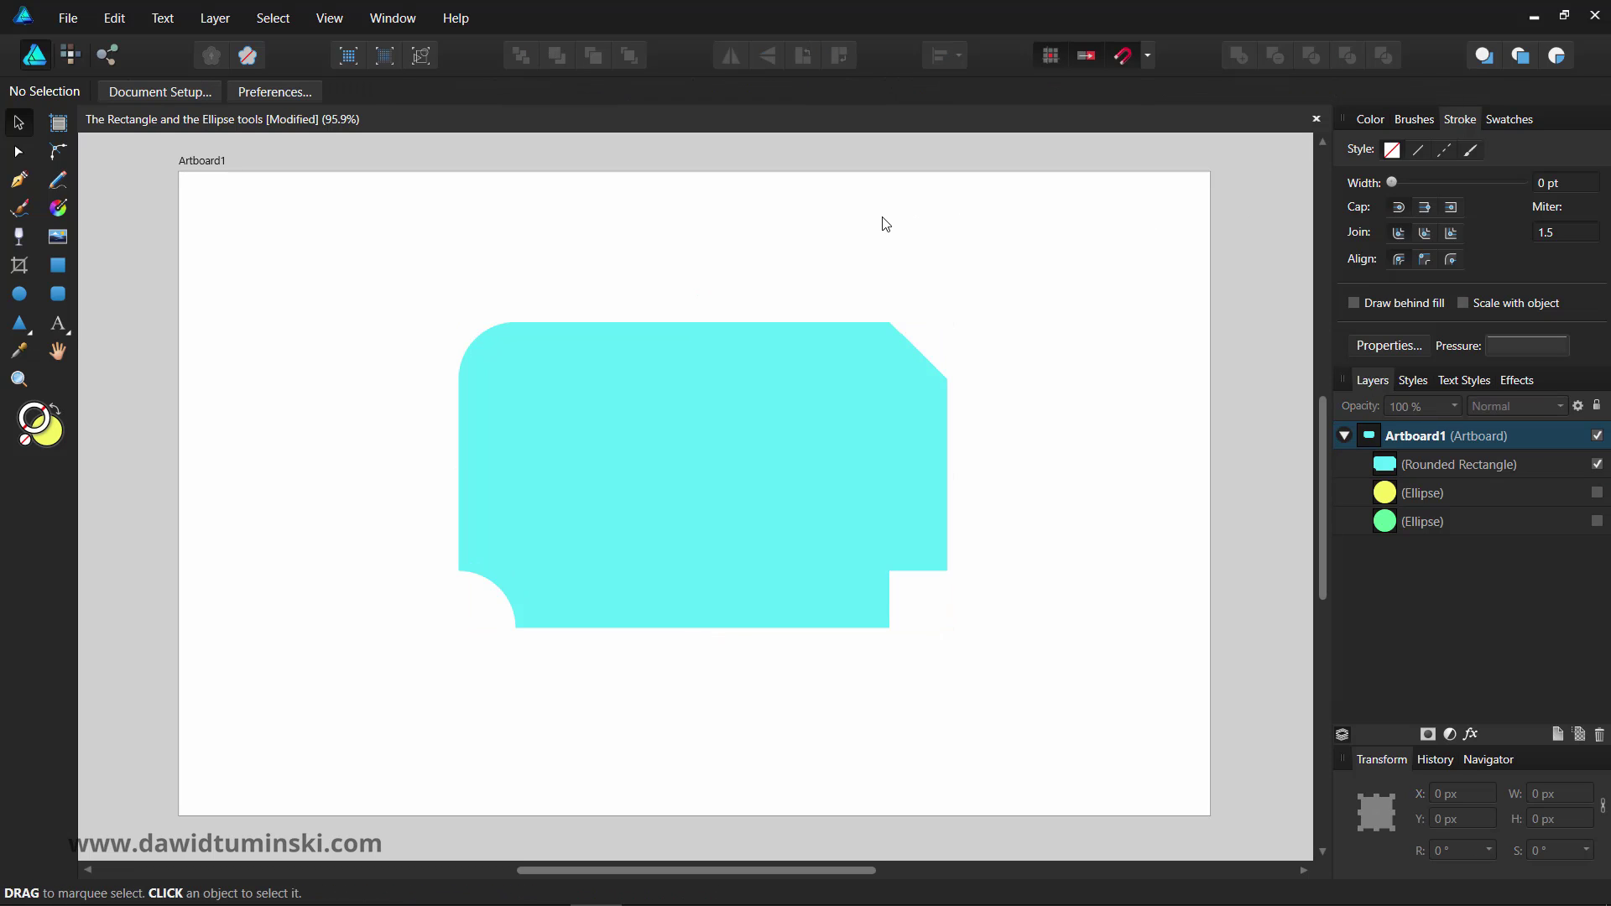
left_click(856, 347)
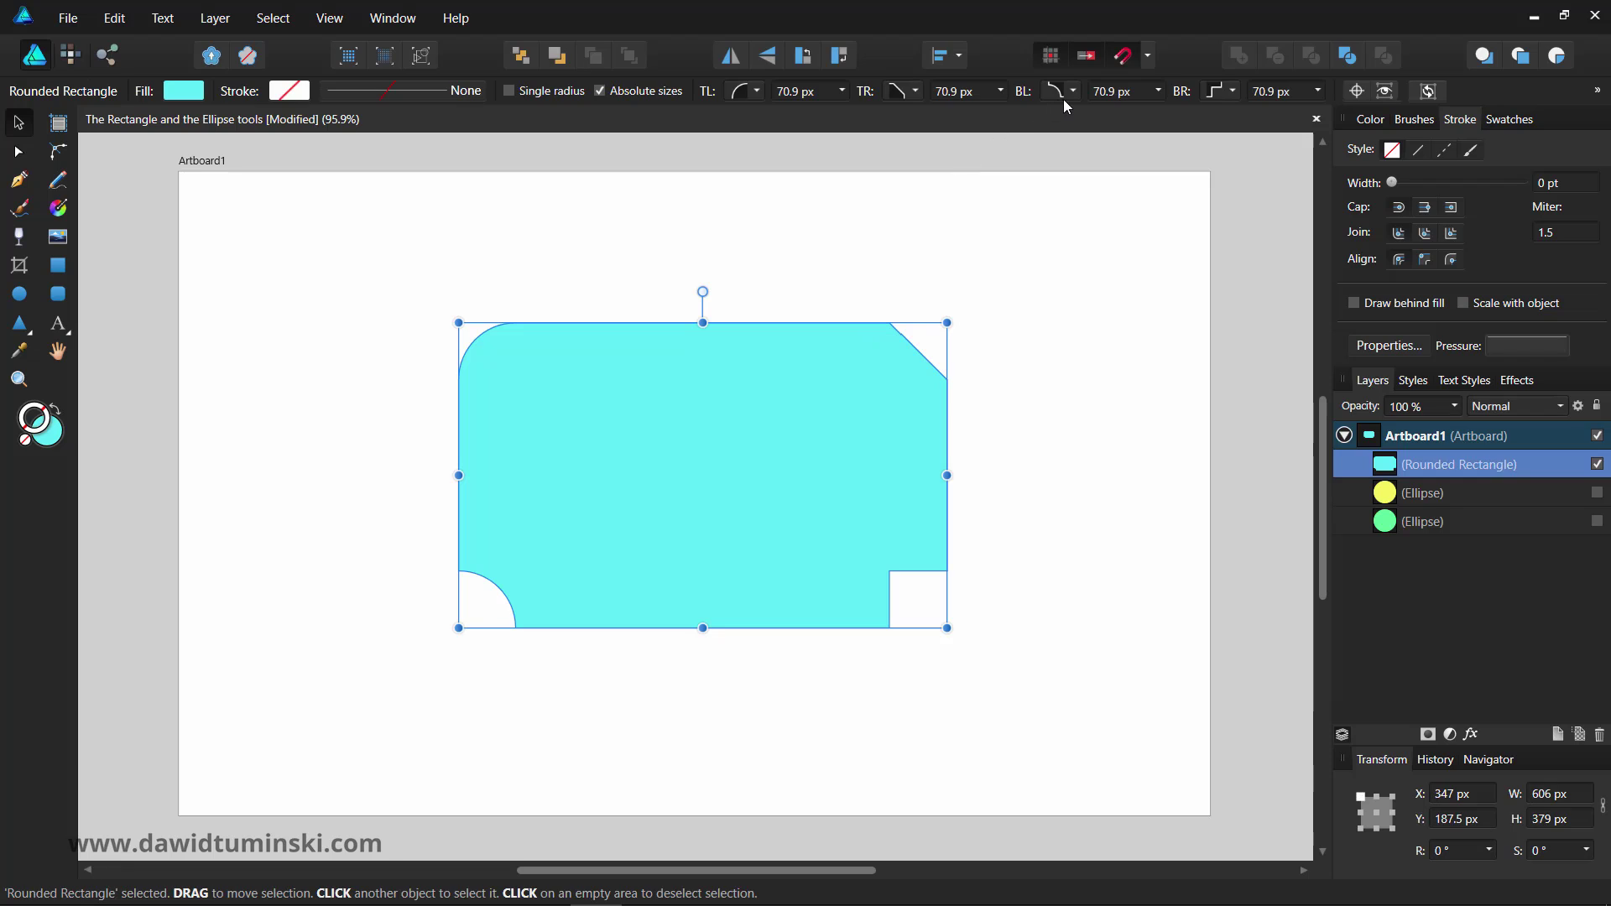
left_click(1073, 90)
left_click(1093, 136)
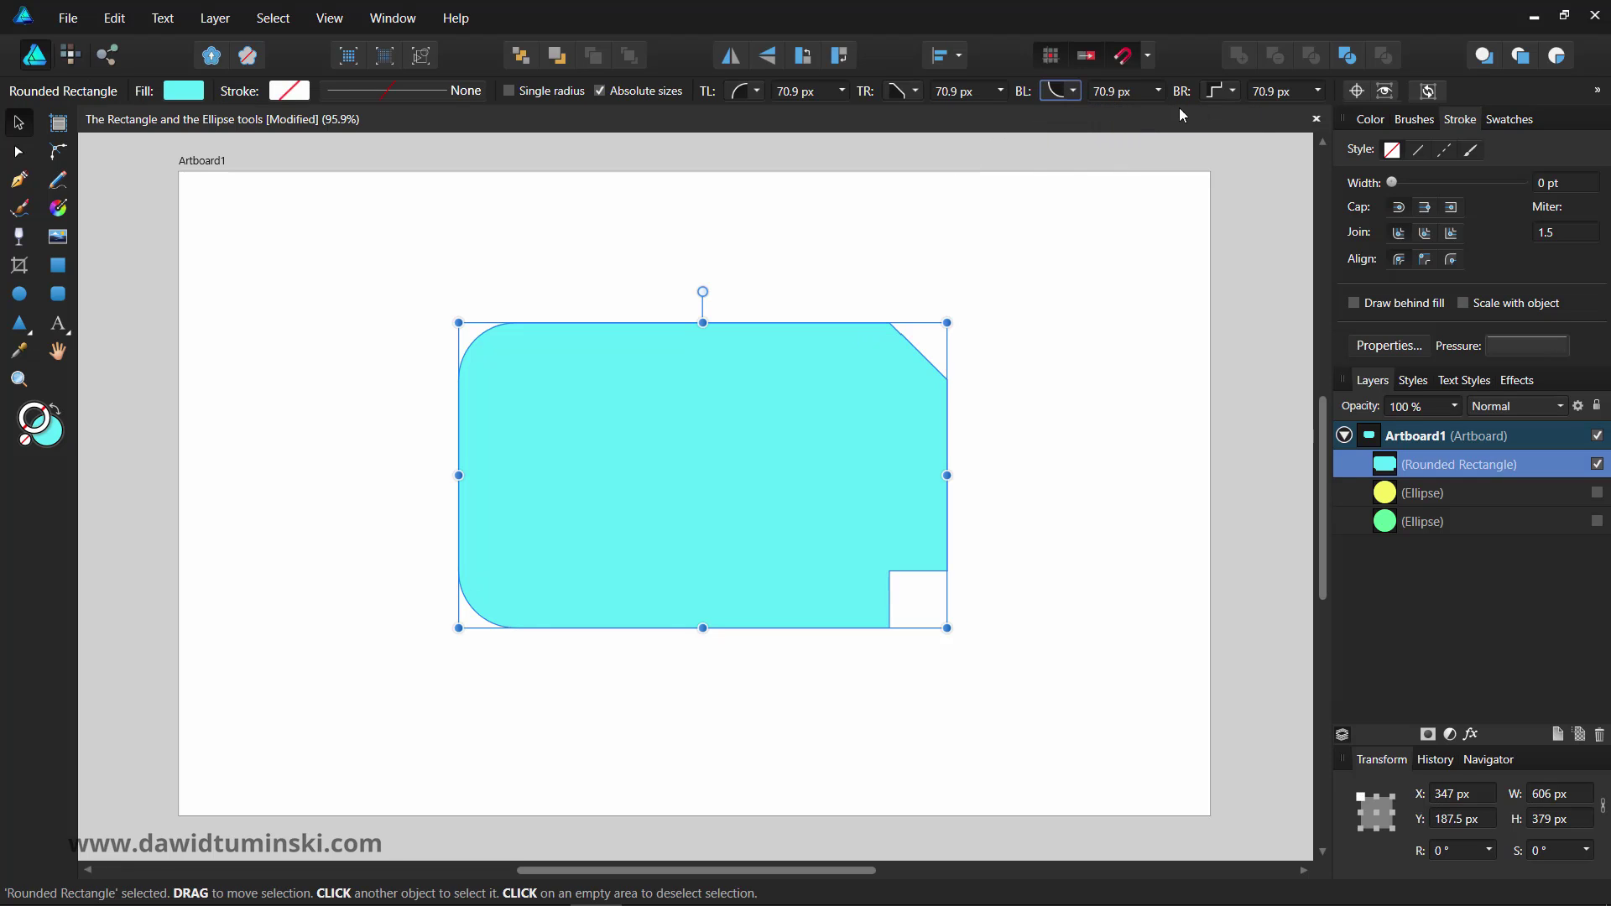
left_click(1237, 94)
left_click(1241, 137)
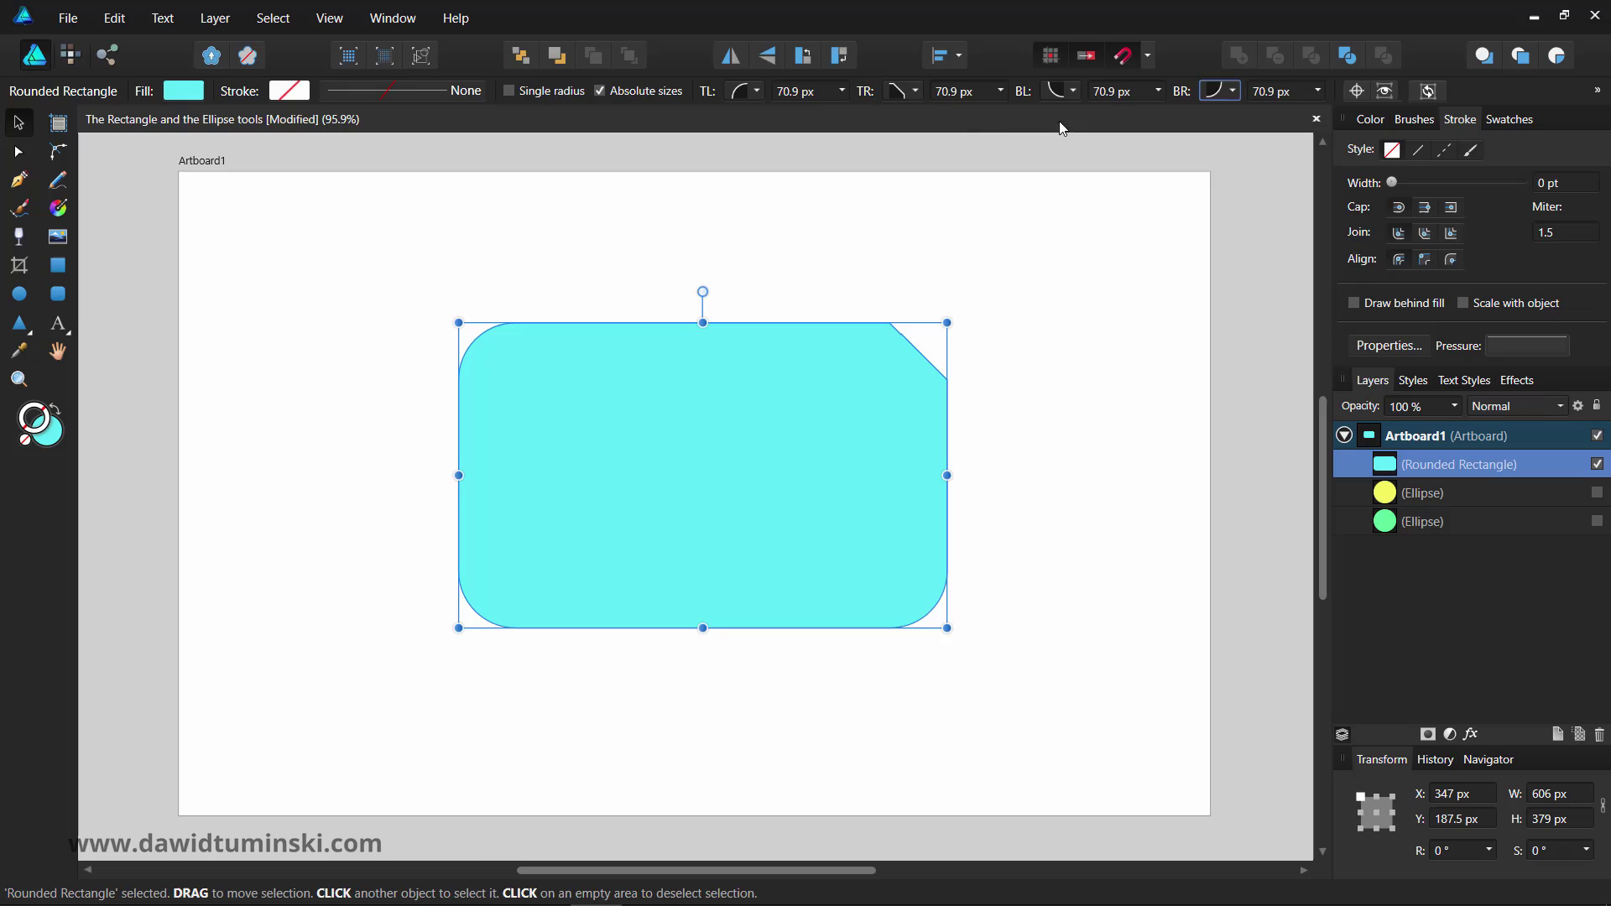
left_click(913, 93)
left_click(918, 136)
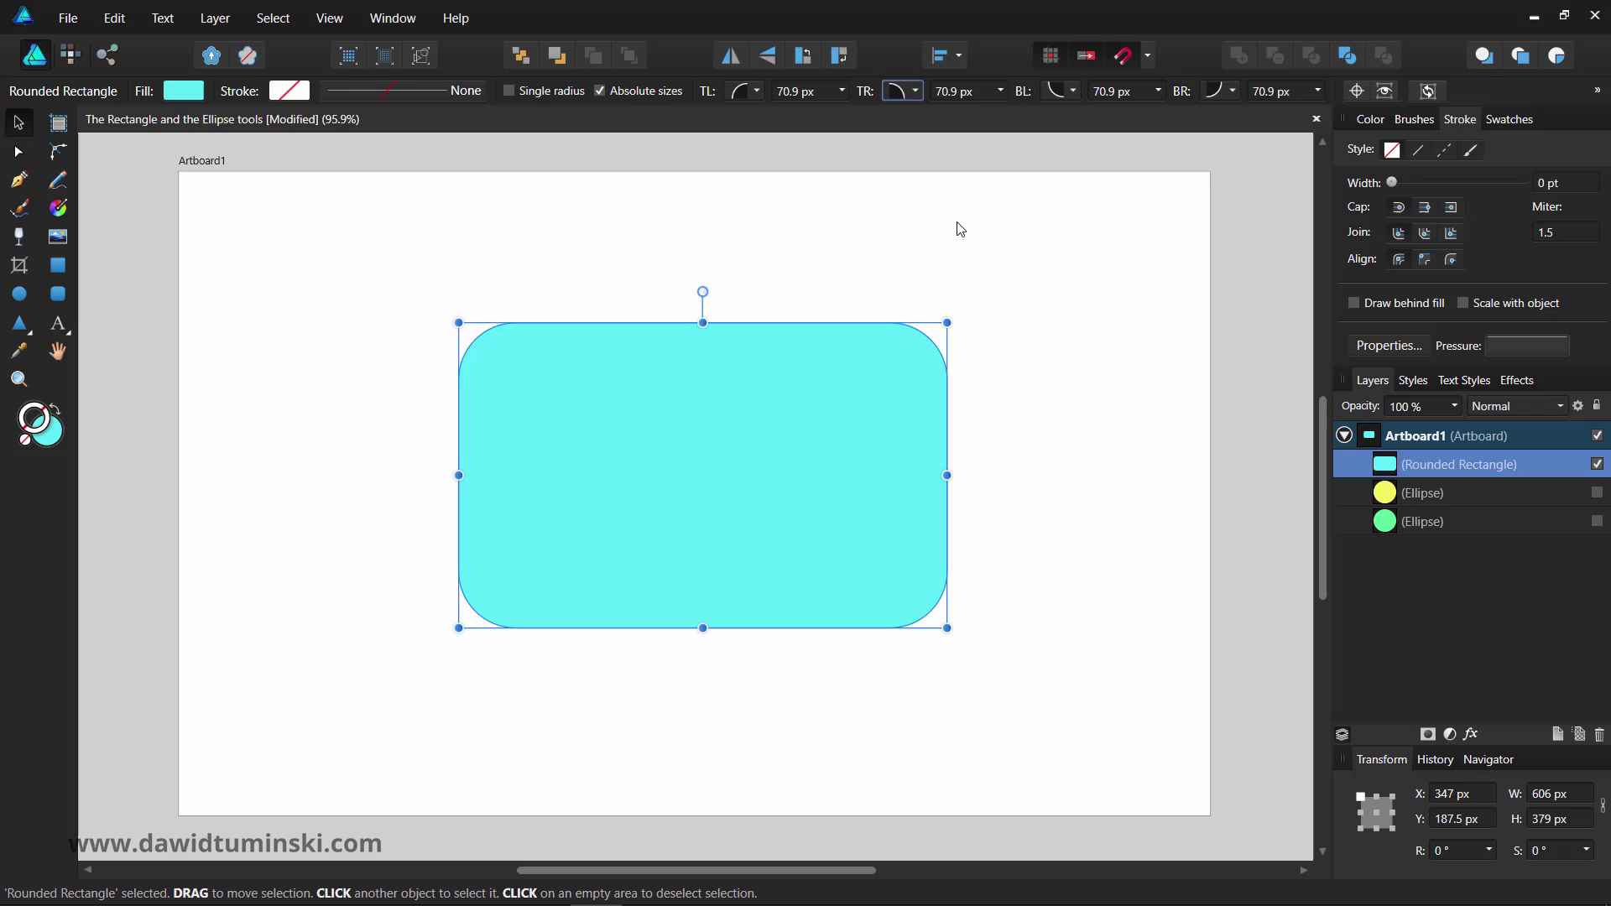
Hide the cyan rectangle and draw a large and a smaller yellow rounded square.
left_click(1597, 464)
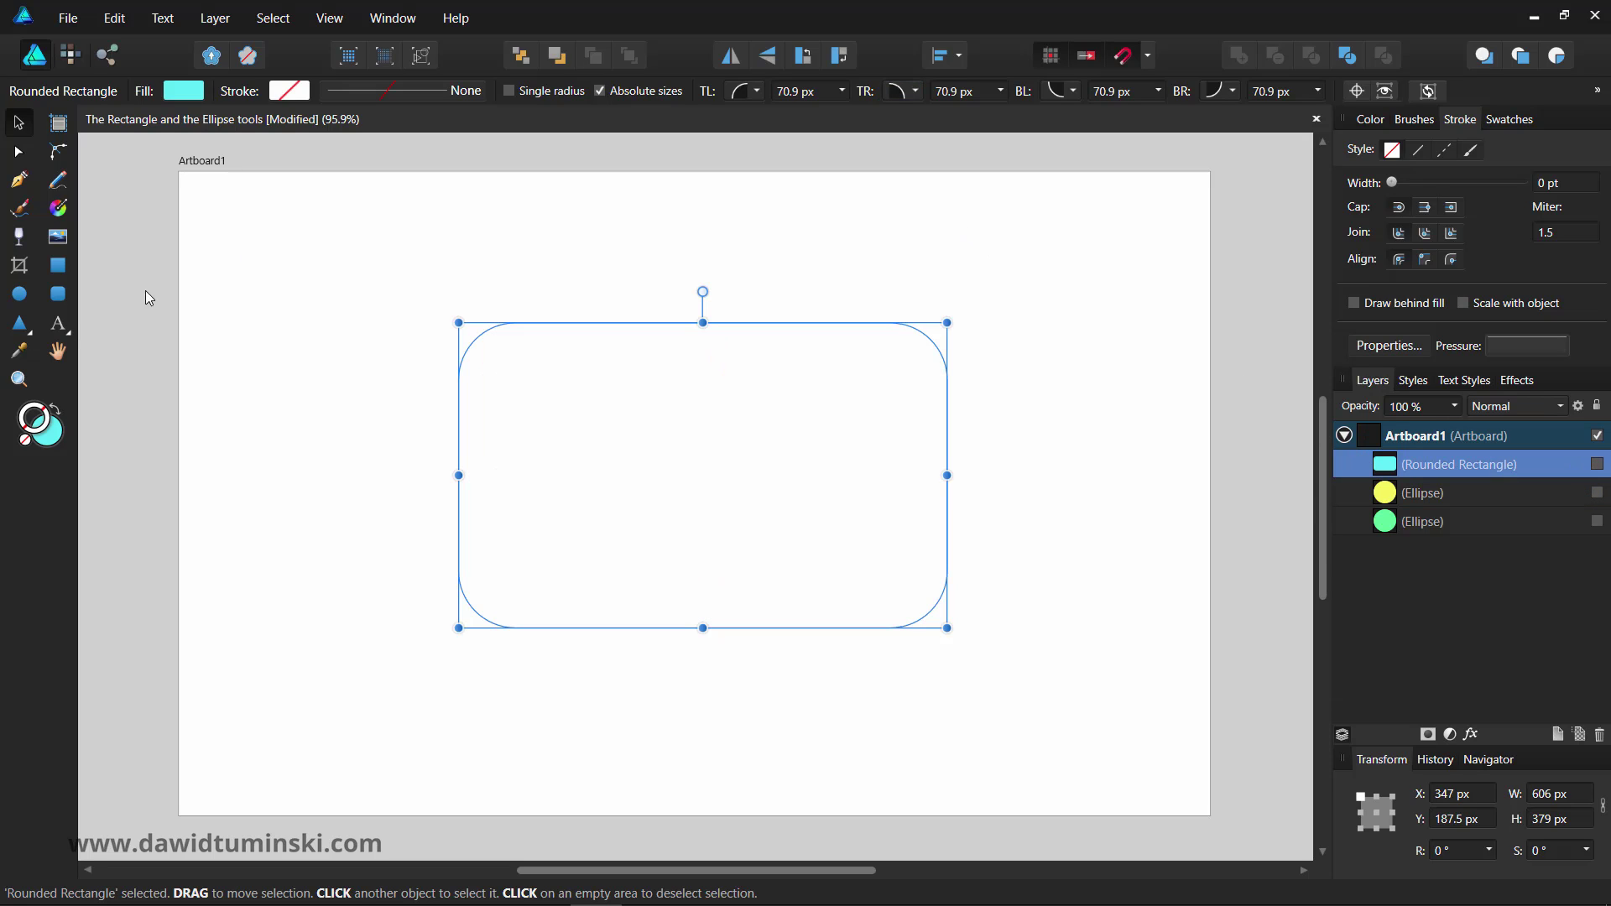
left_click(57, 294)
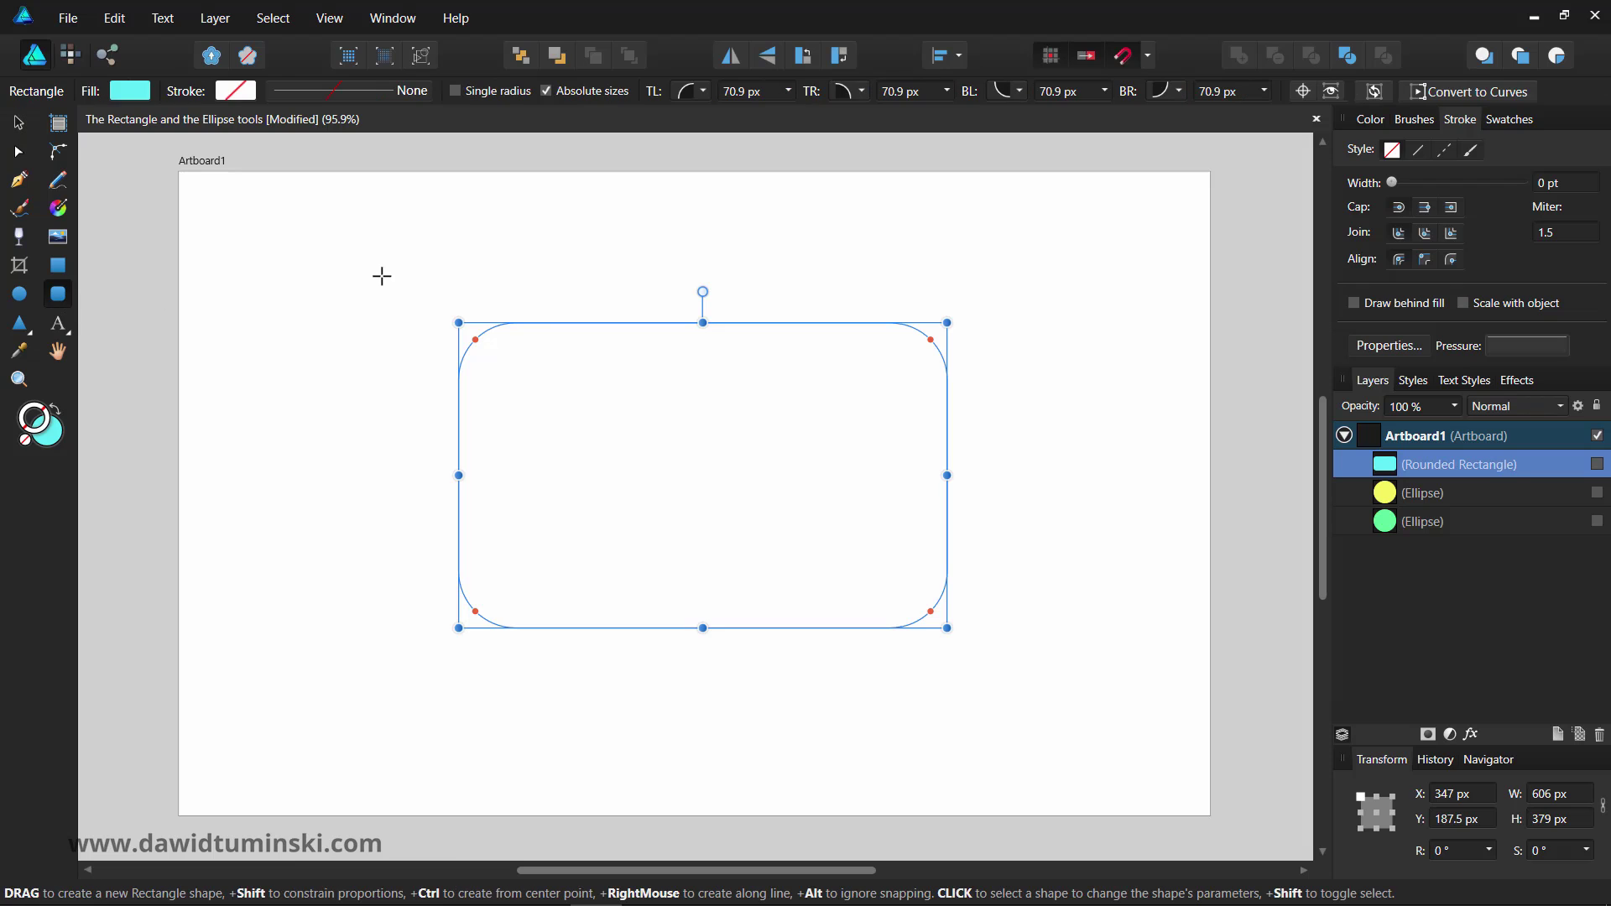
left_click_drag(383, 278, 828, 576)
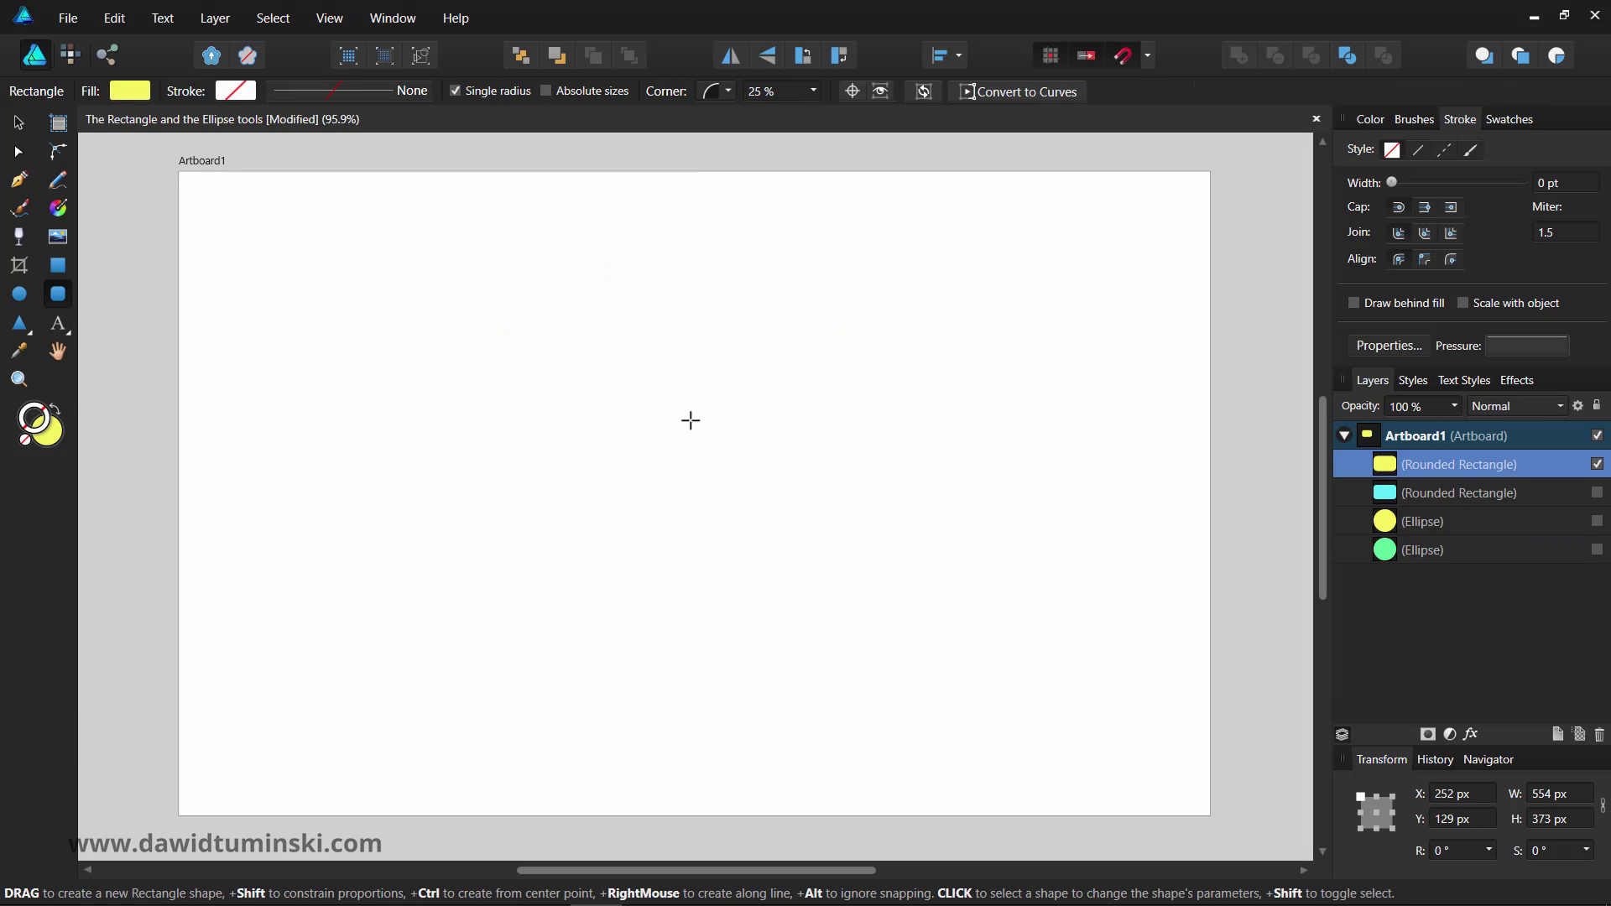
left_click_drag(529, 360, 949, 622)
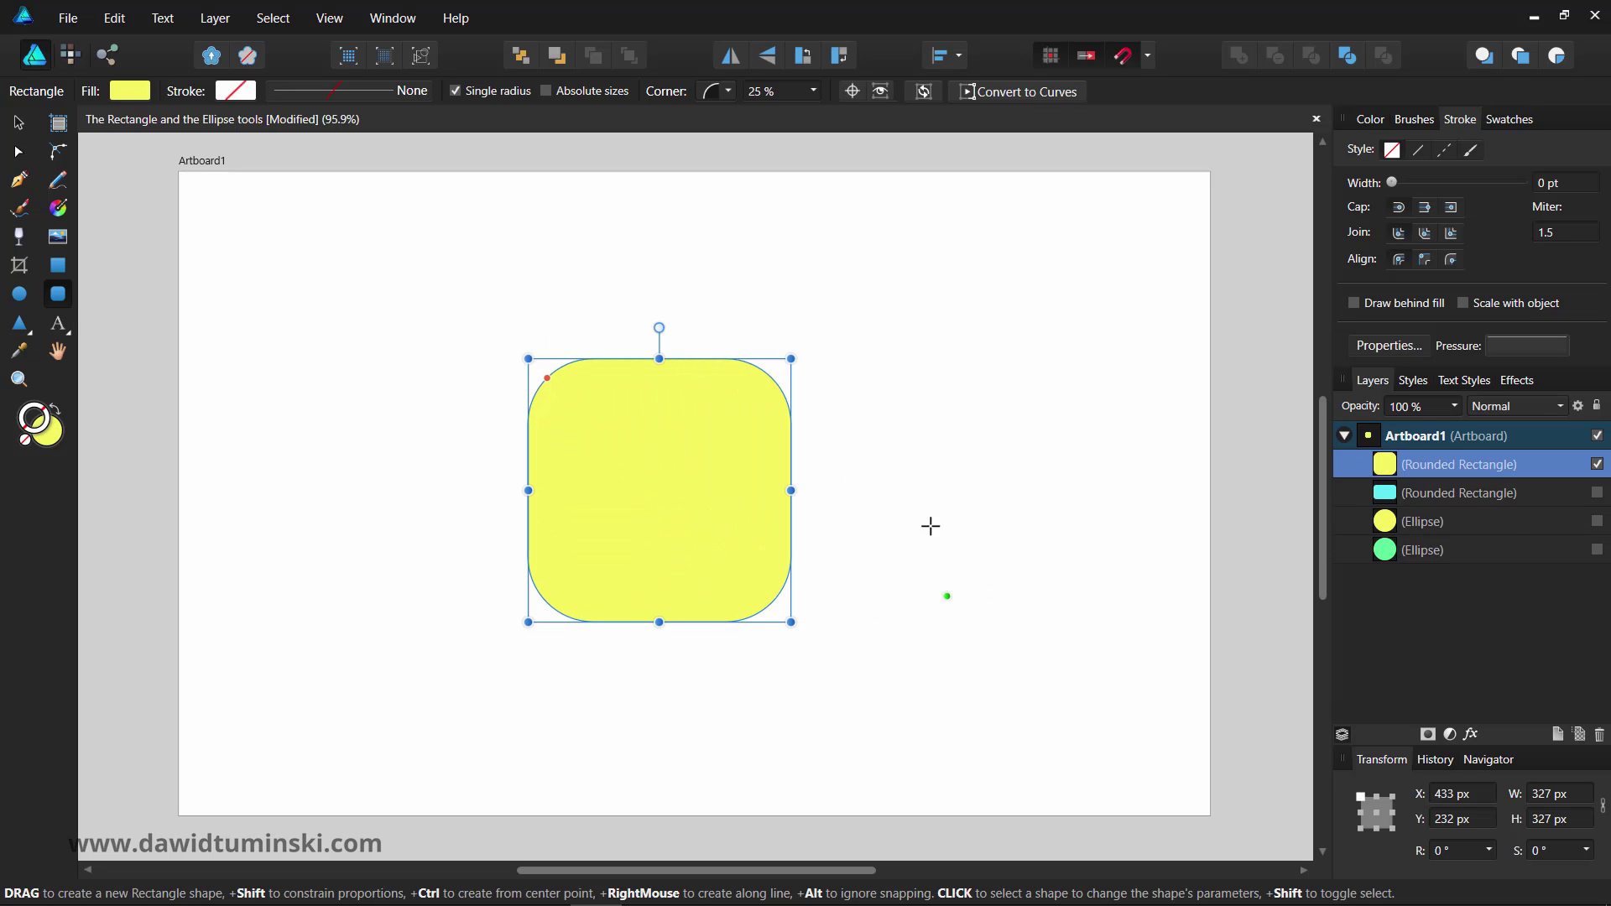
left_click_drag(897, 397, 982, 560)
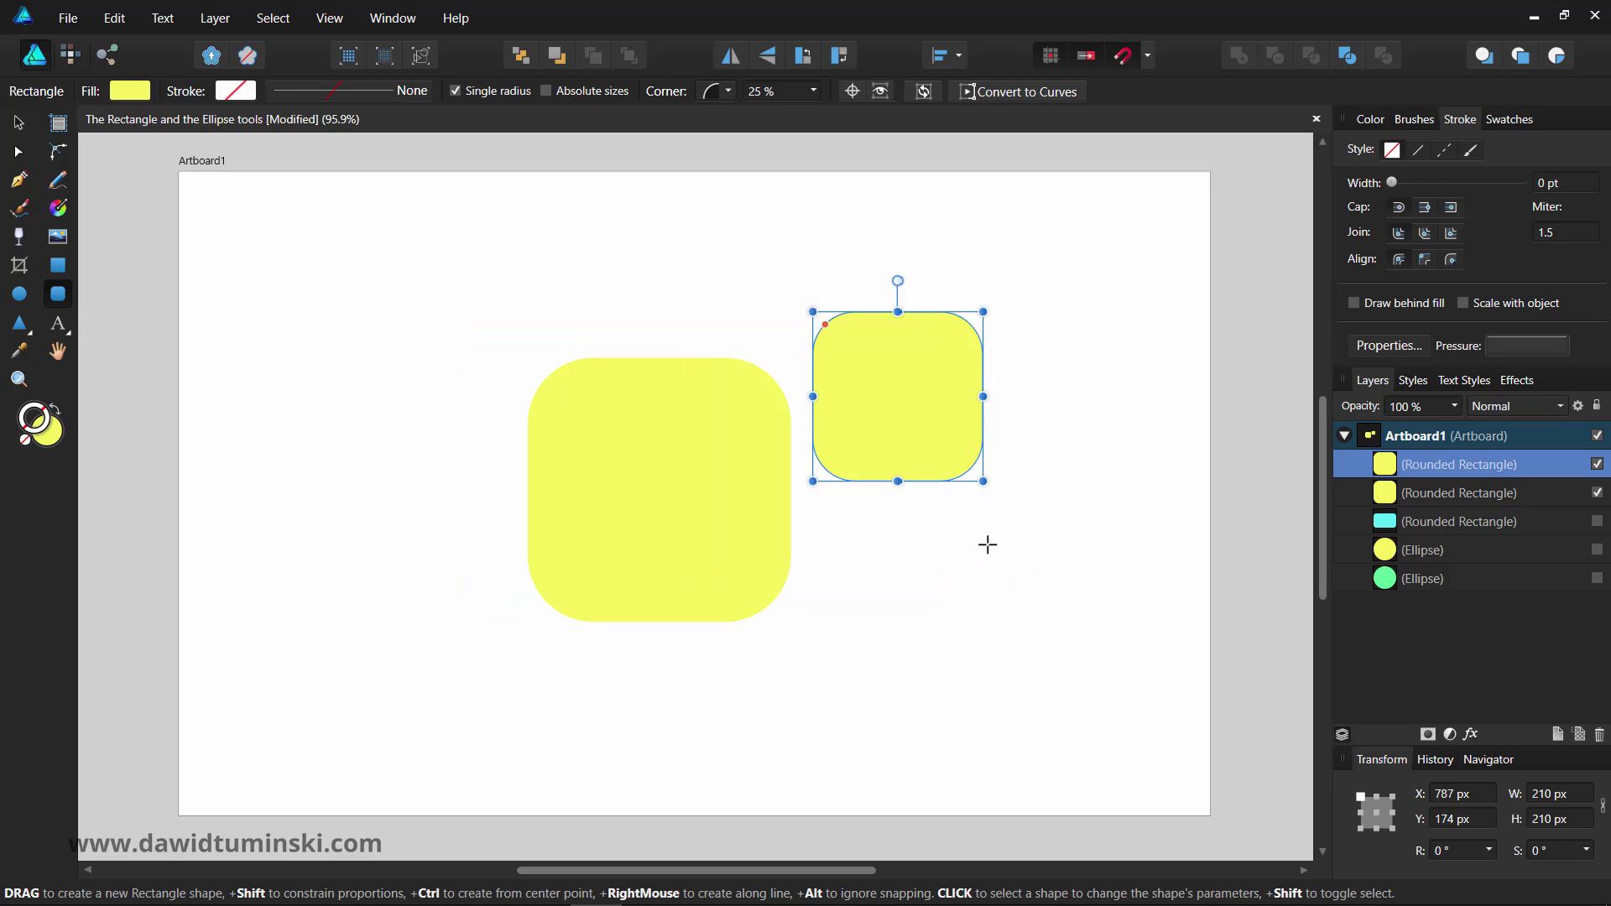
Toggle Single radius and Absolute sizes on and back off, keeping 25% corners.
left_click(456, 93)
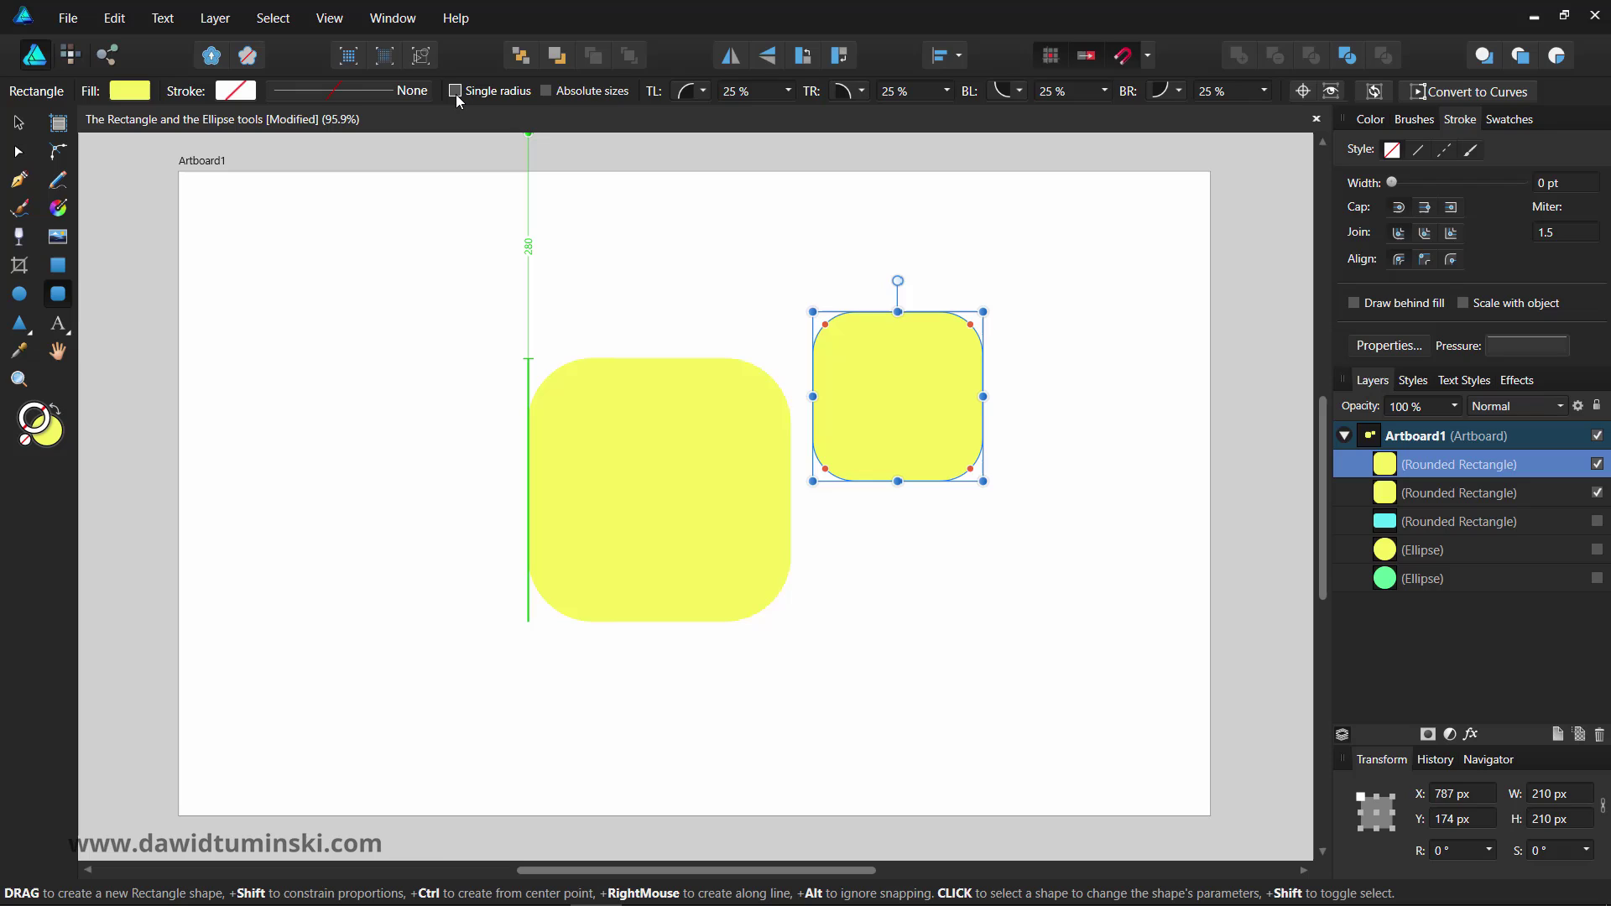
left_click(455, 92)
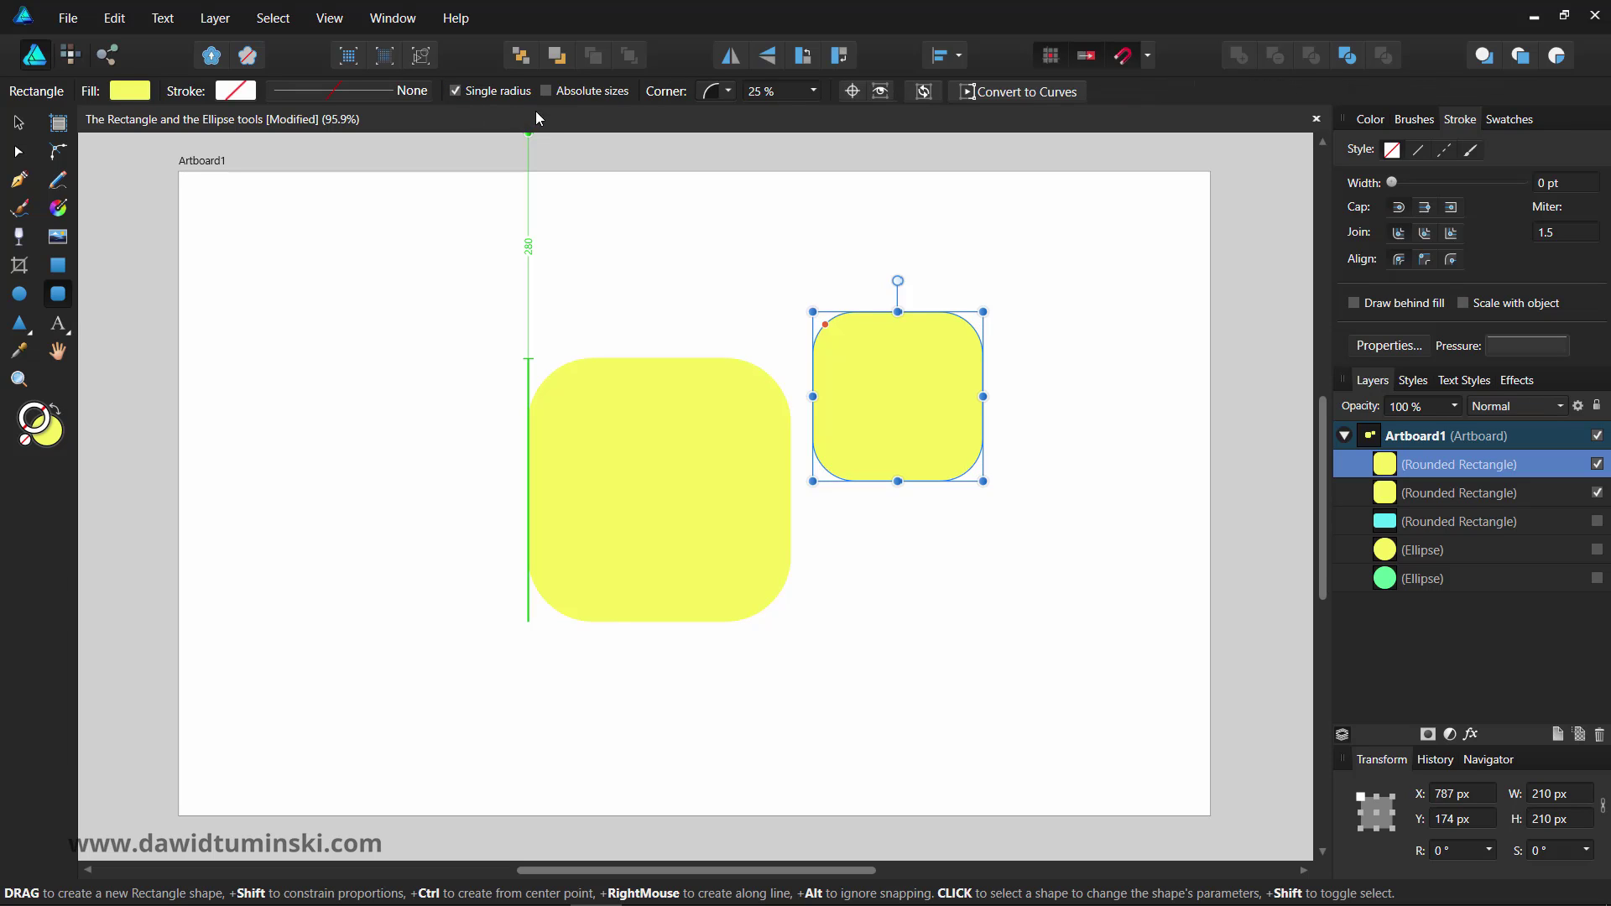
left_click(547, 91)
left_click(547, 90)
Show only the yellow circle, centre it, convert it to a donut, and enlarge to 550 px.
left_click(1598, 466)
left_click(1597, 494)
left_click(1597, 550)
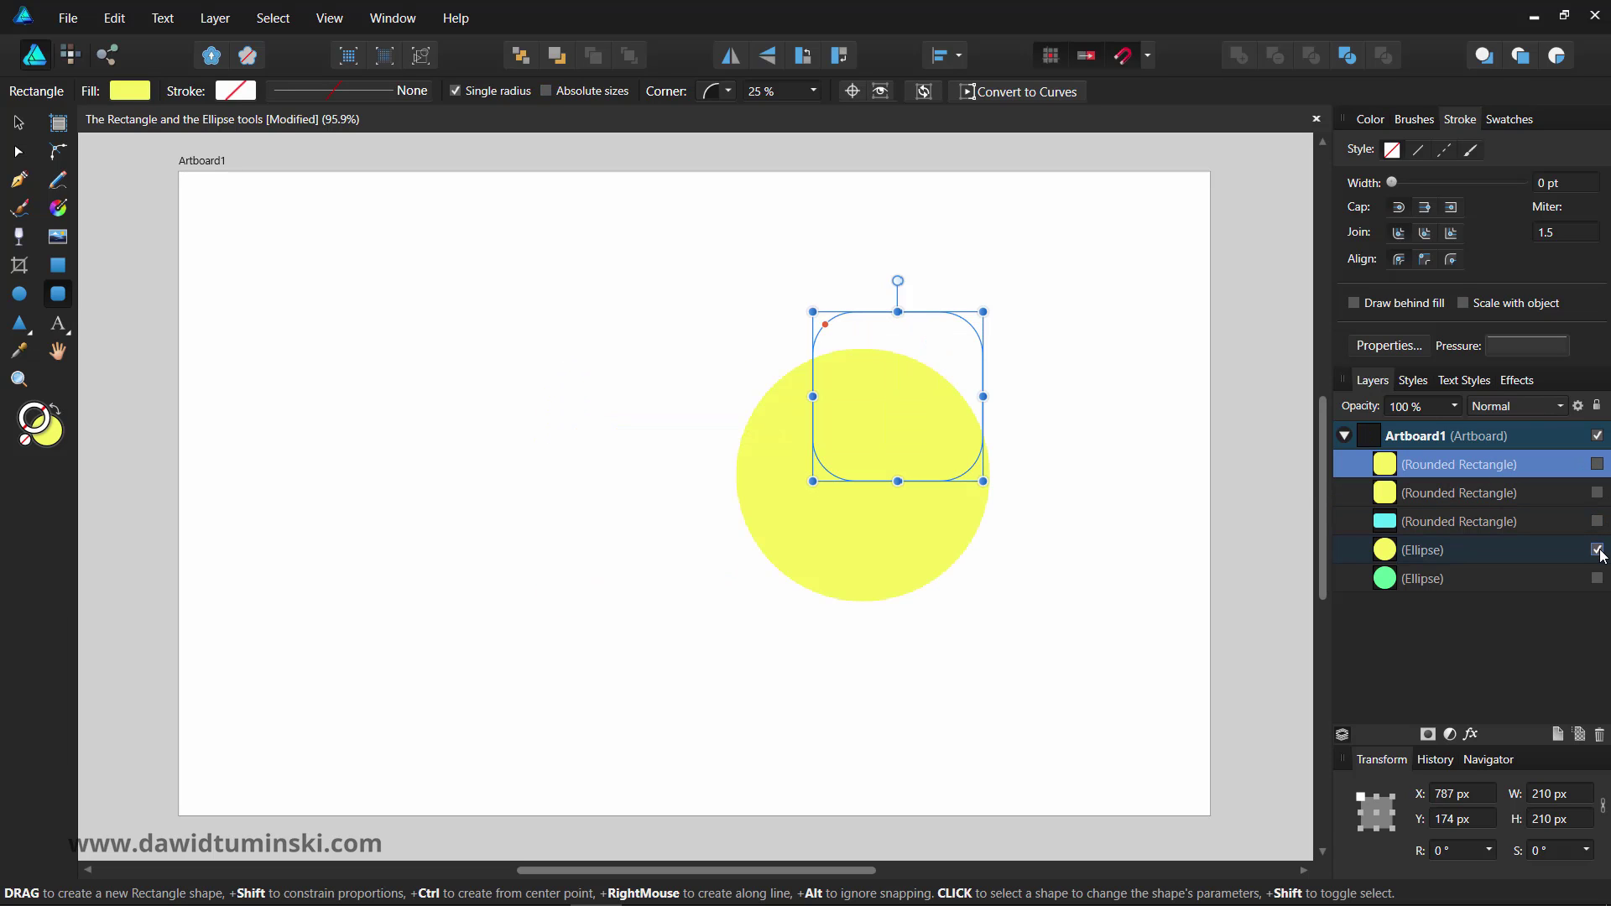
key("v")
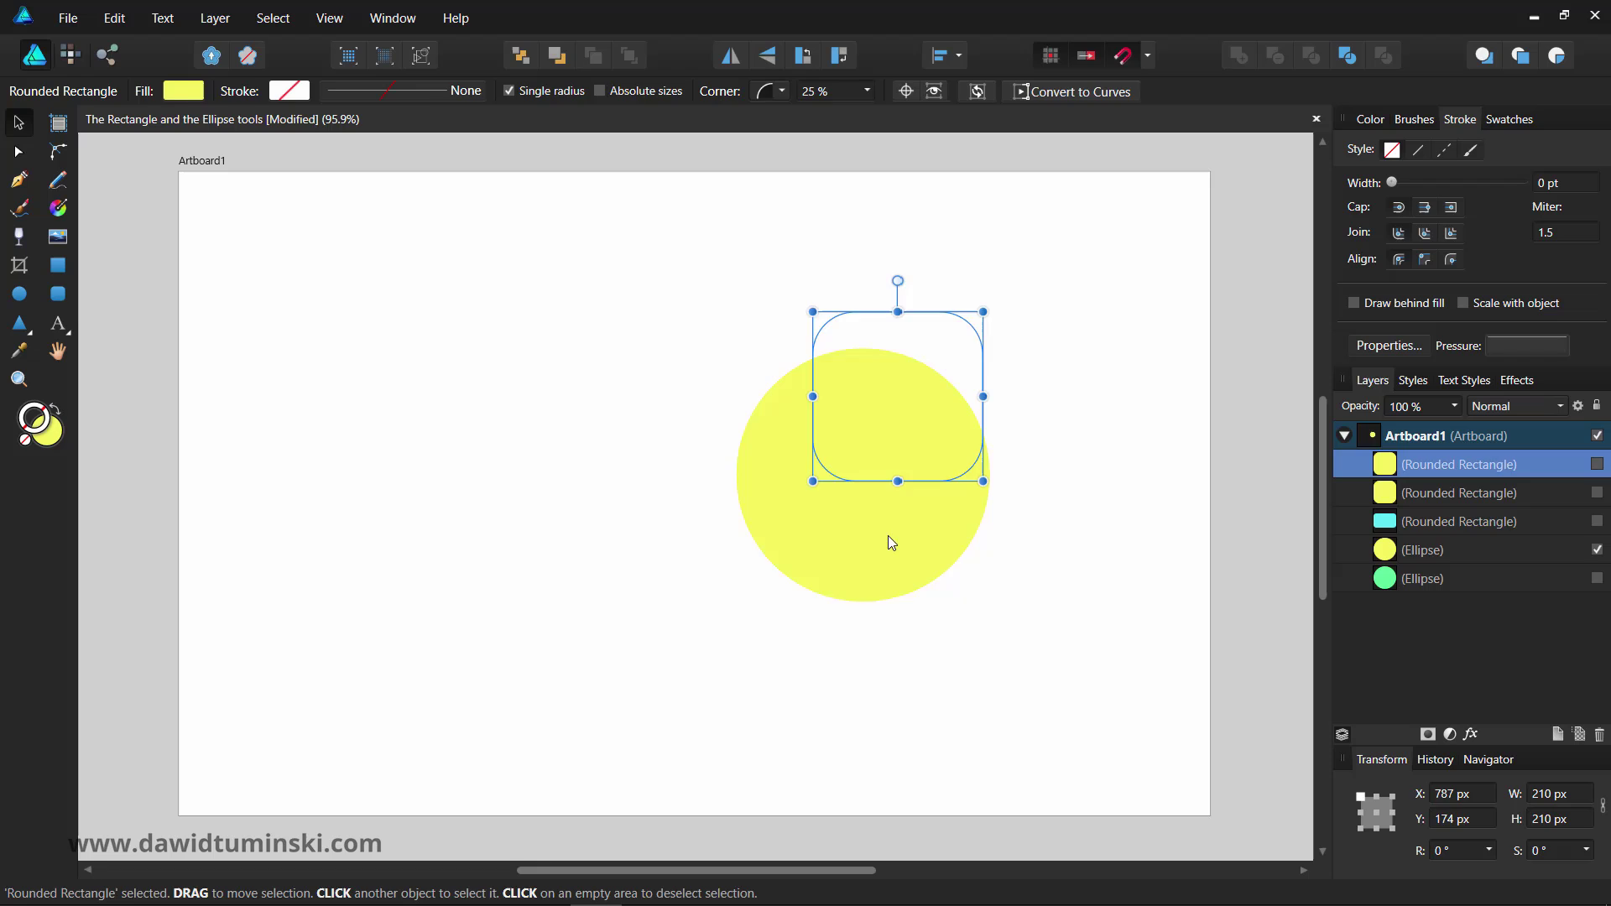
mouse_move(888, 536)
left_mouse_down()
mouse_move(753, 527)
mouse_move(701, 556)
mouse_move(729, 553)
left_mouse_up()
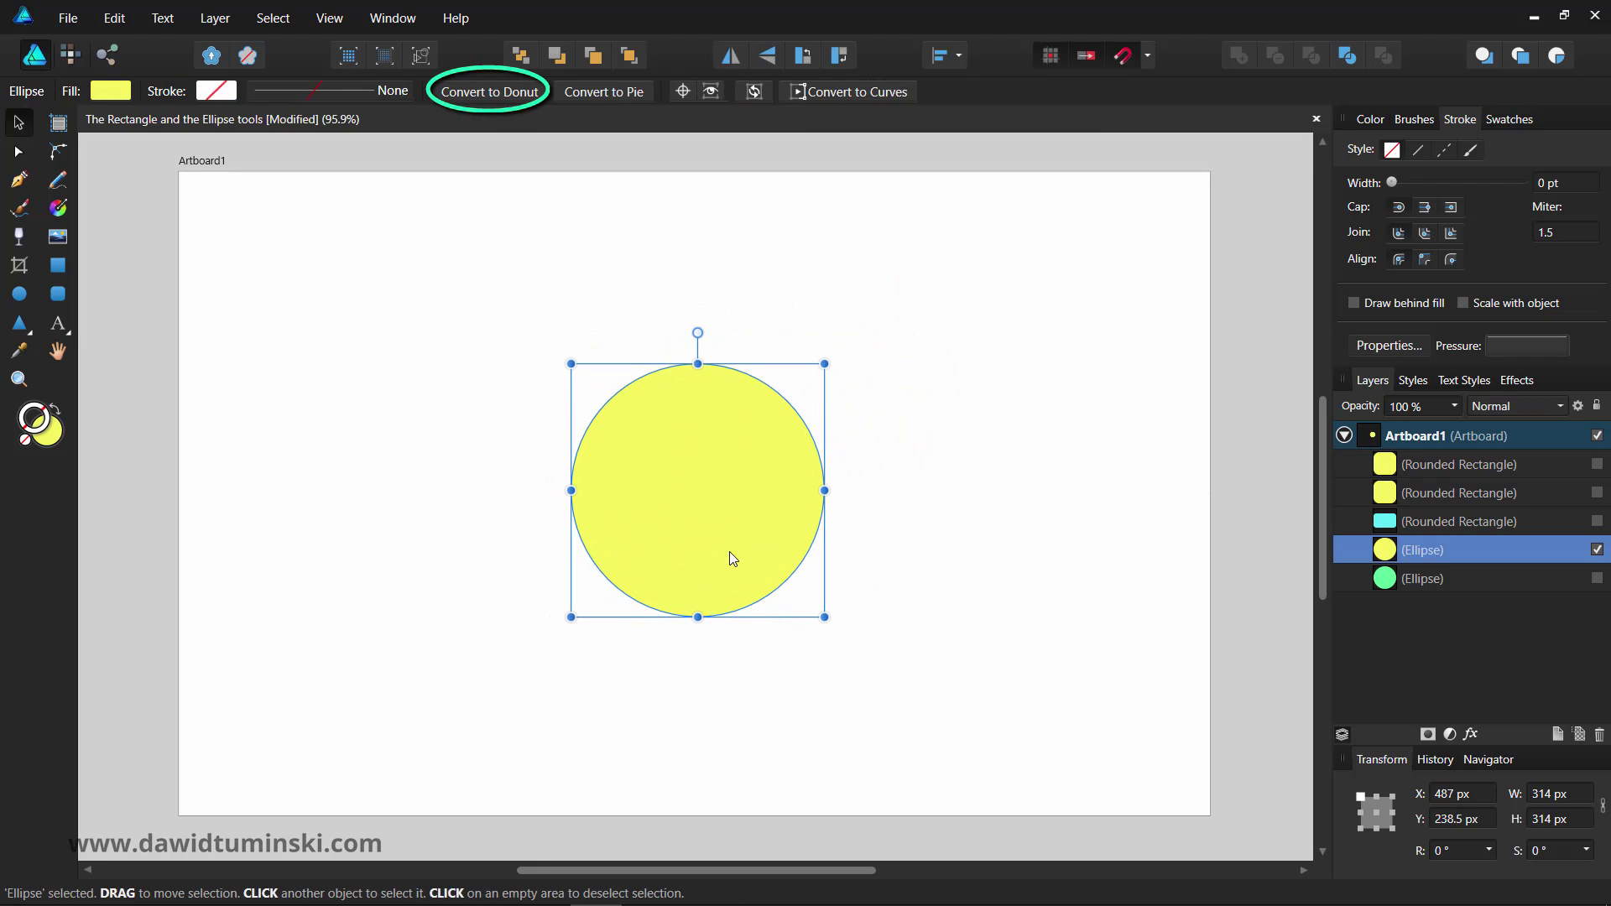
left_click(472, 92)
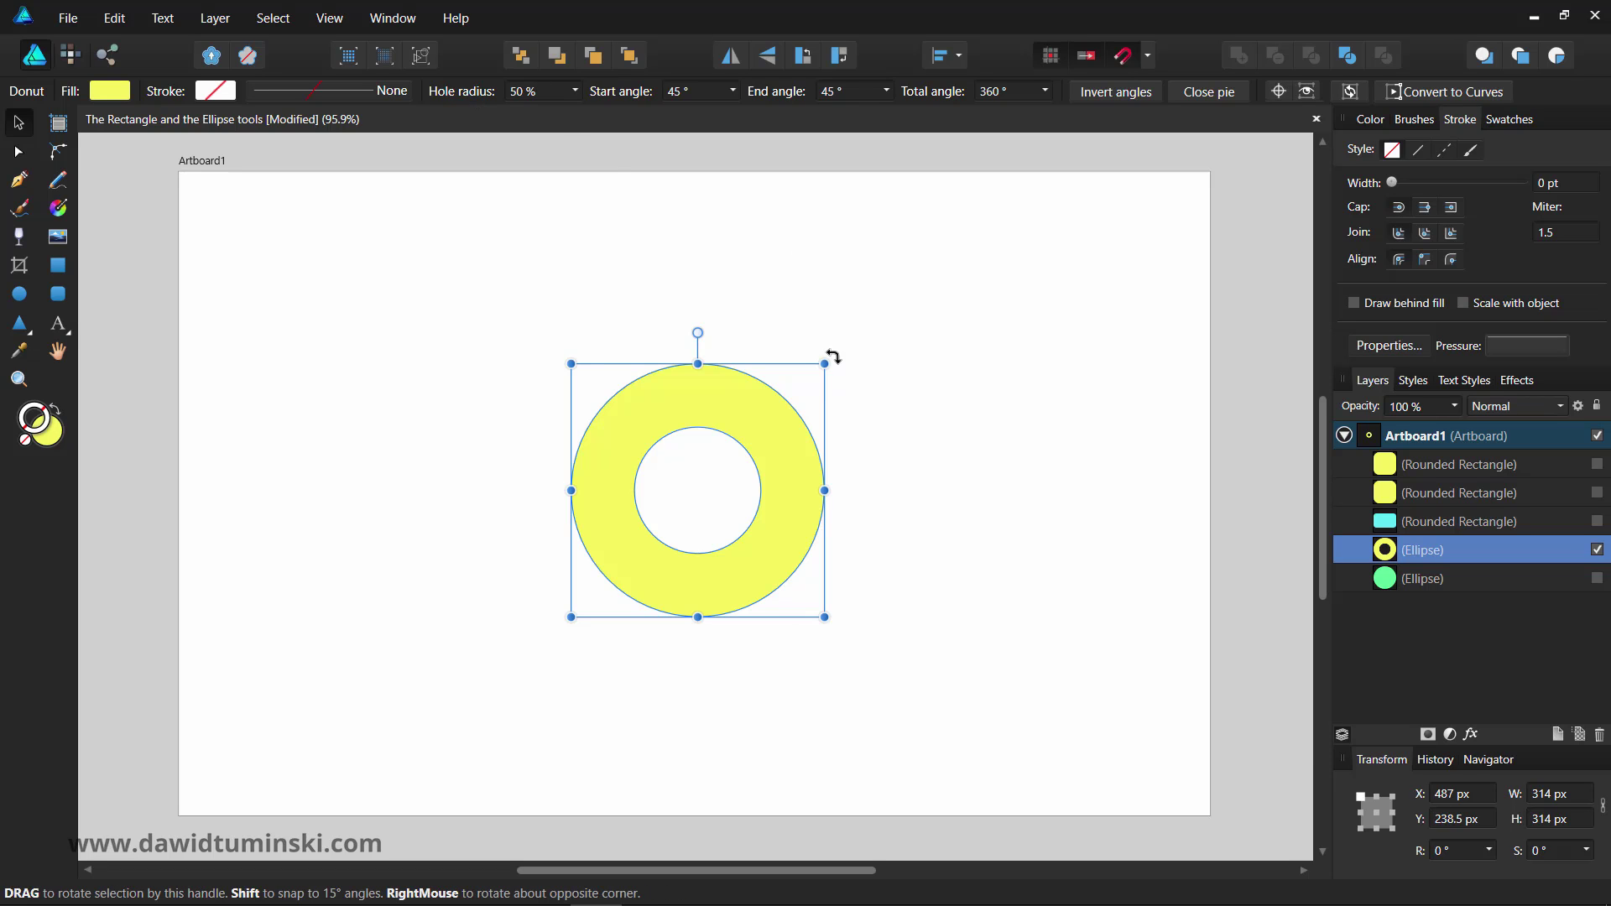
left_click_drag(840, 354, 952, 300)
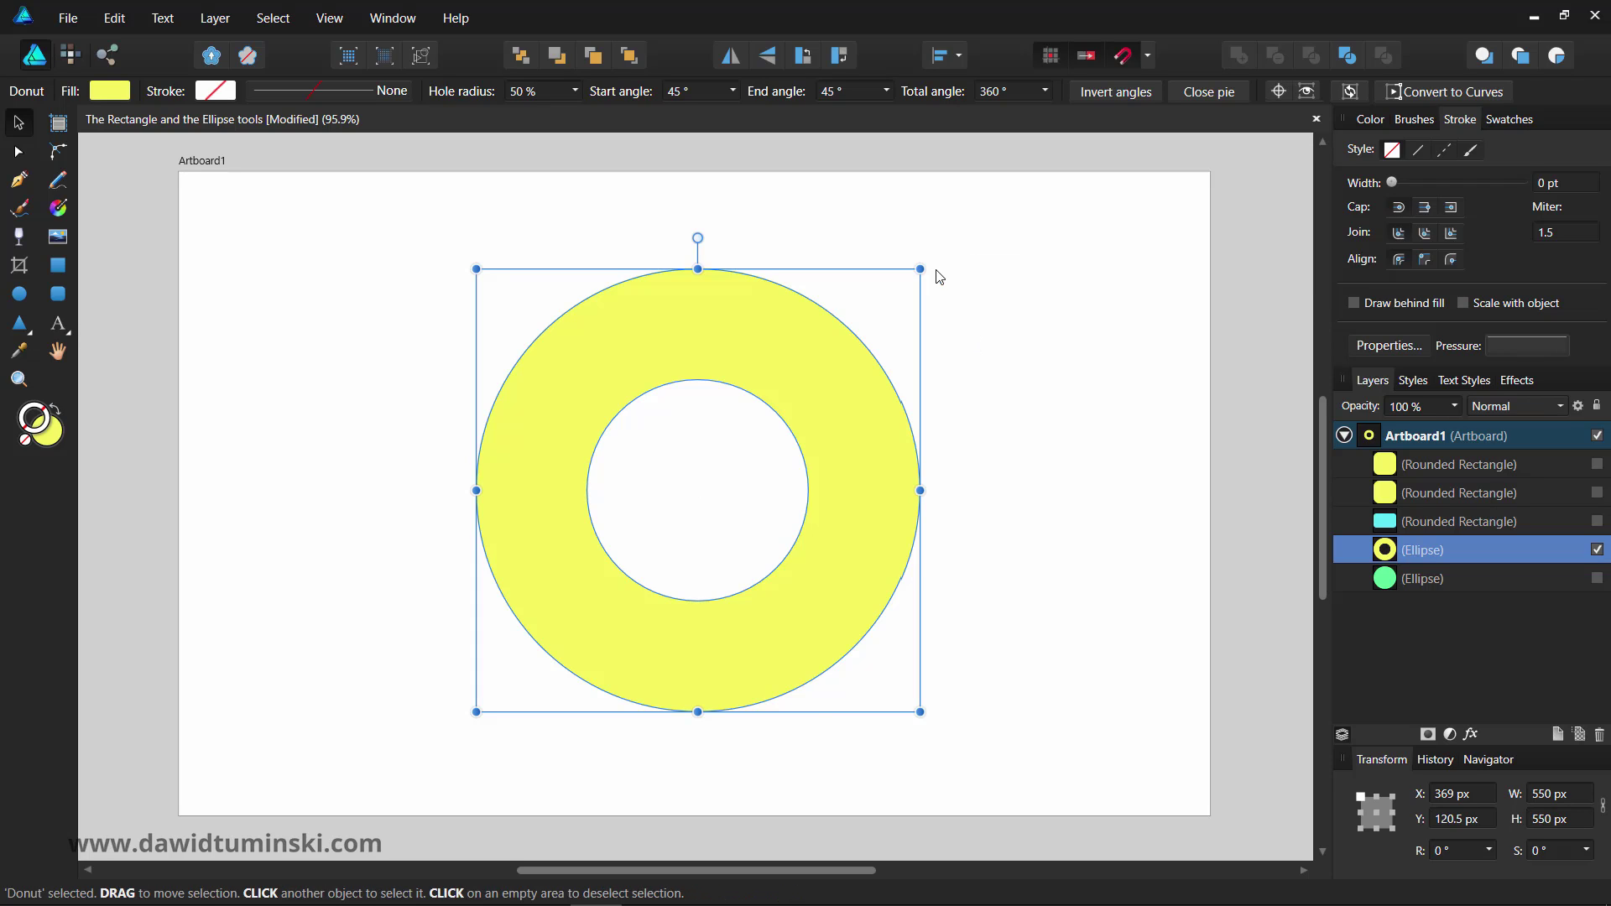
Set the donut's hole radius to 59%, start angle to 82° and end angle to 66°.
left_click(576, 92)
mouse_move(579, 113)
left_mouse_down()
mouse_move(622, 112)
mouse_move(528, 118)
mouse_move(616, 114)
mouse_move(551, 134)
mouse_move(593, 126)
left_mouse_up()
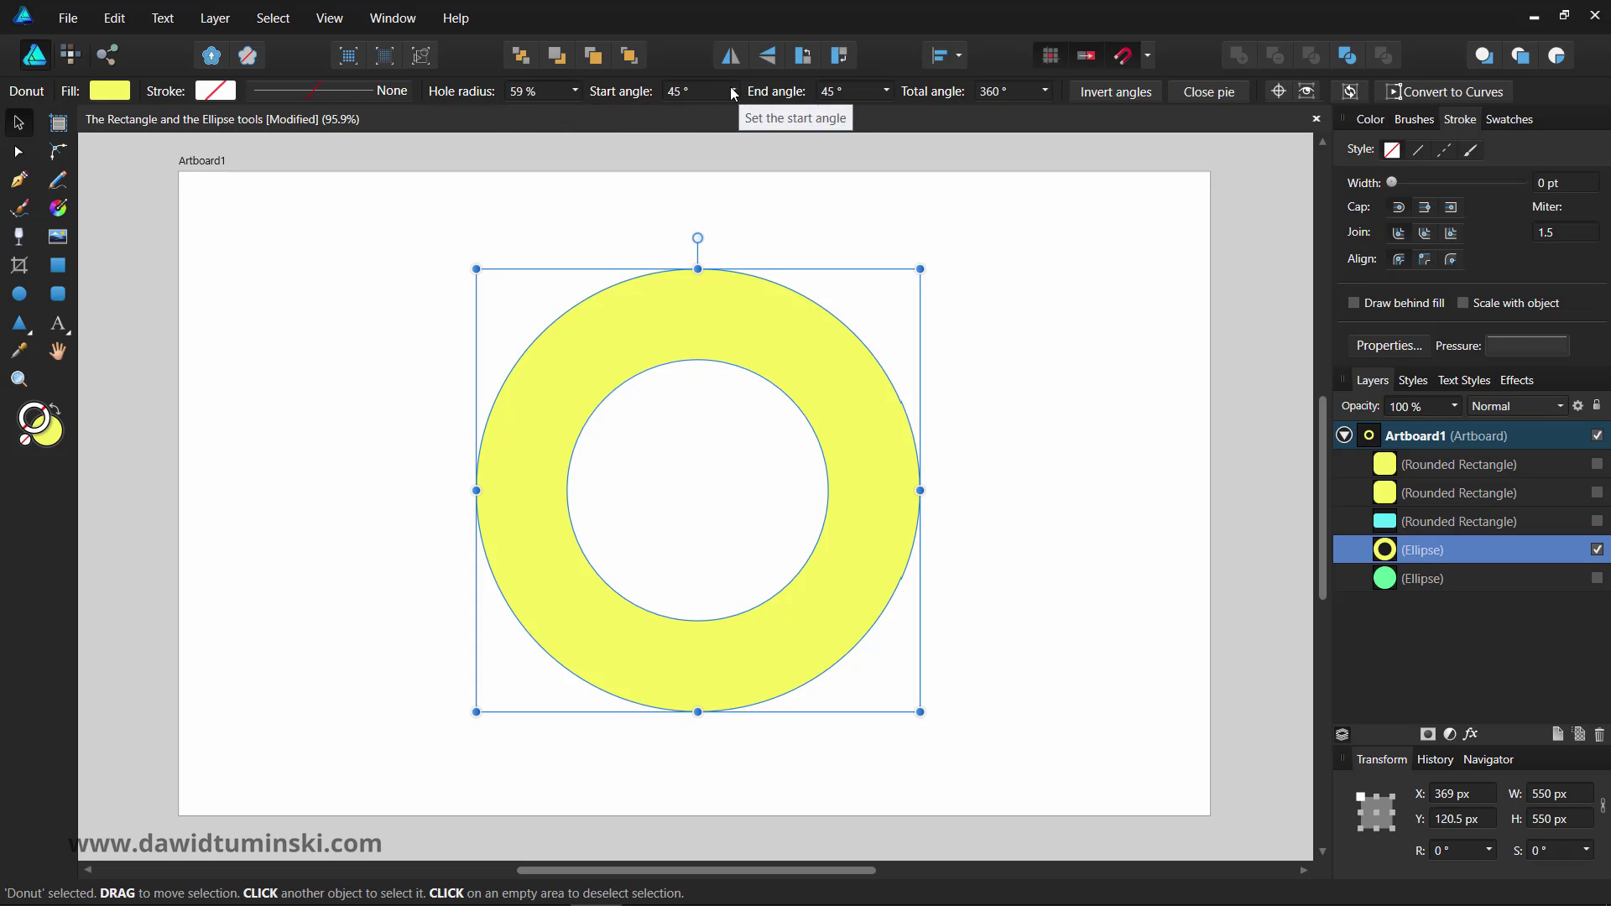
left_click(732, 94)
left_click_drag(736, 112, 743, 114)
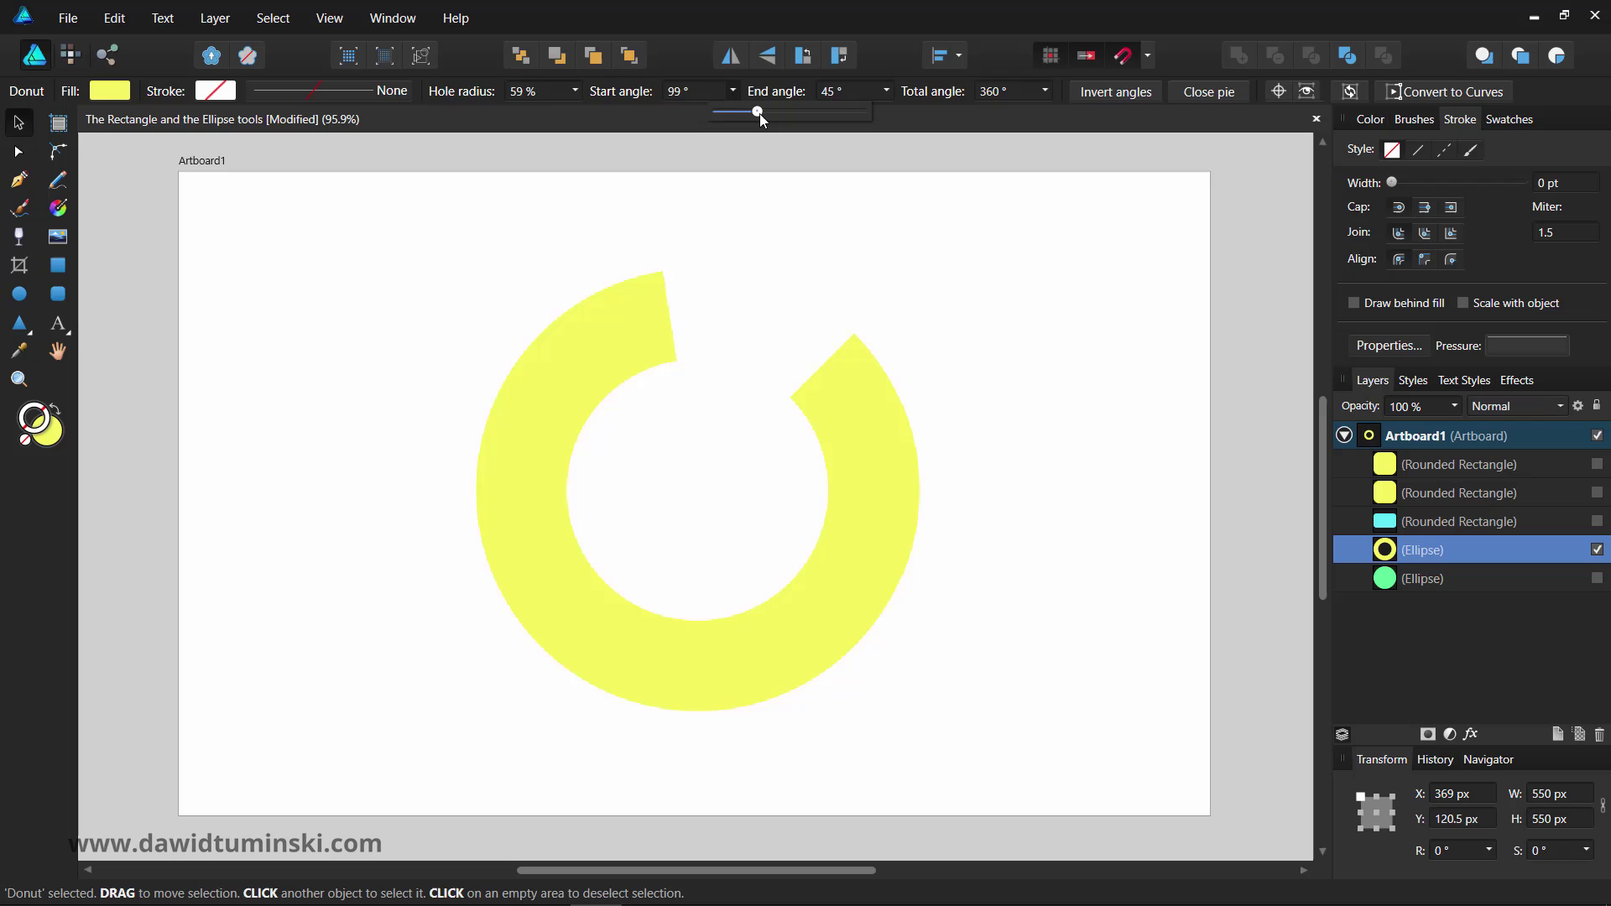
mouse_move(758, 114)
left_mouse_down()
mouse_move(738, 118)
mouse_move(750, 114)
left_mouse_up()
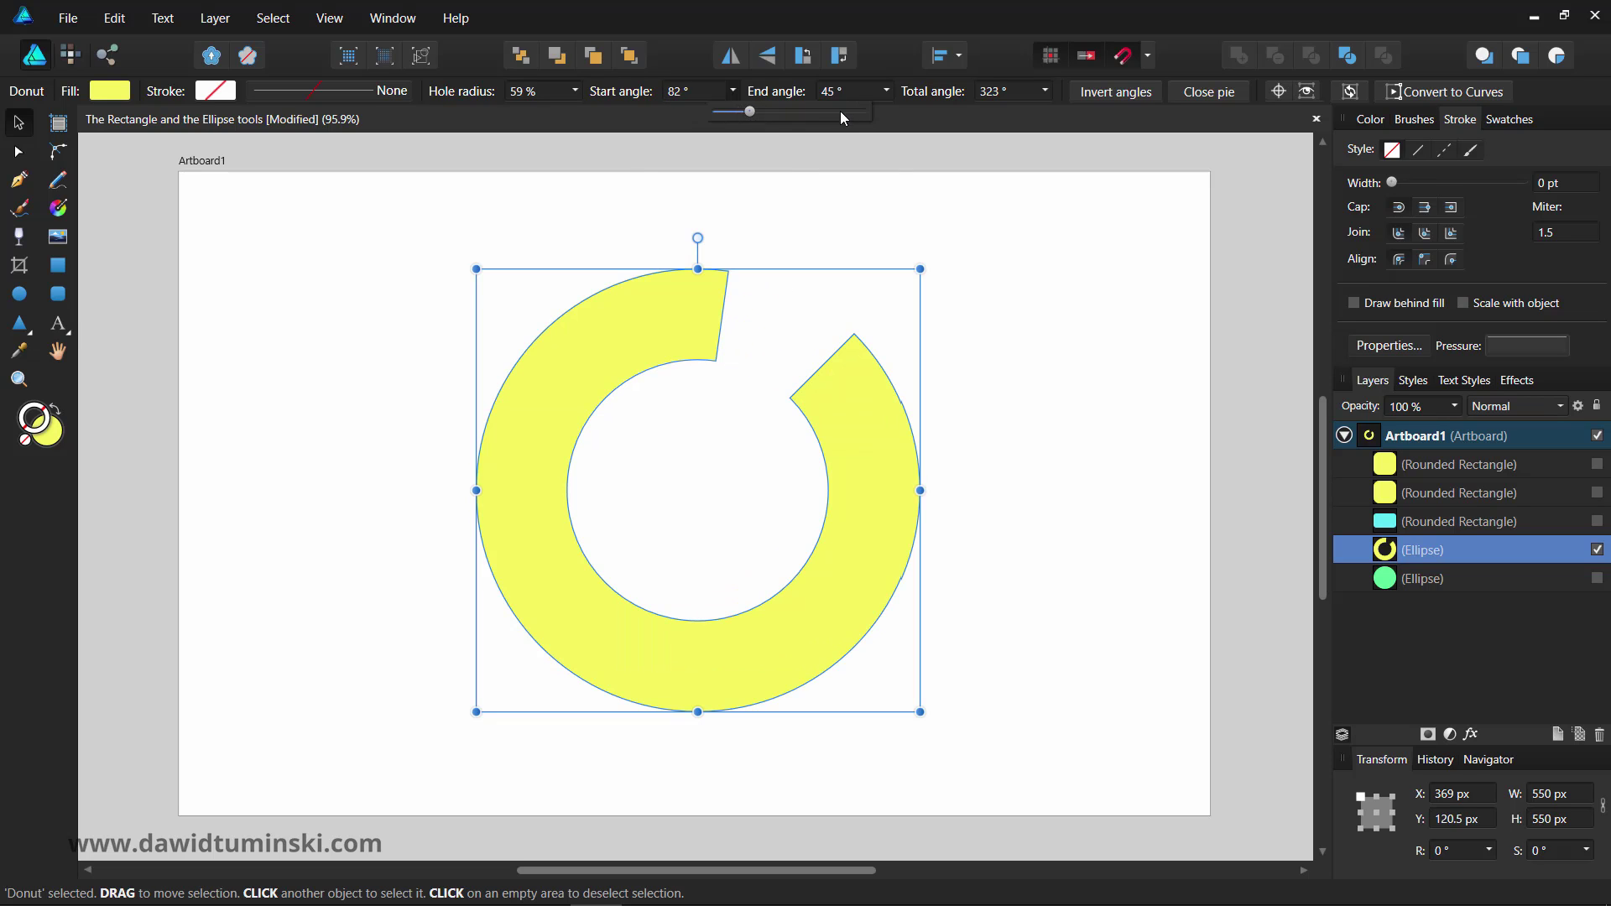
left_click(885, 92)
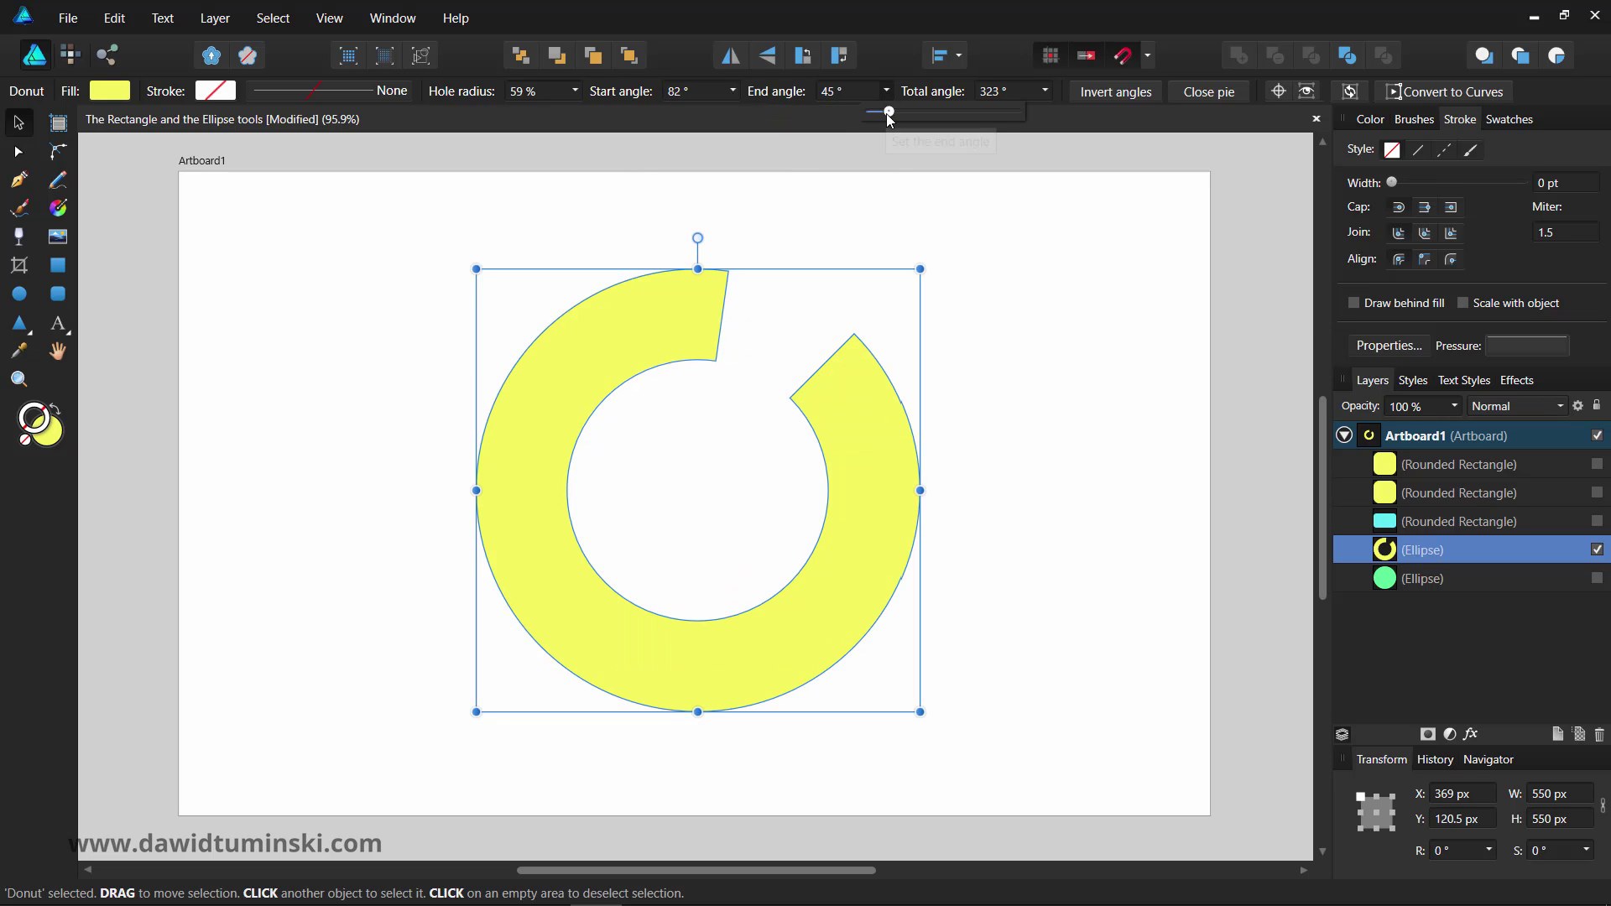
mouse_move(887, 111)
left_mouse_down()
mouse_move(913, 113)
mouse_move(863, 124)
mouse_move(906, 127)
left_mouse_up()
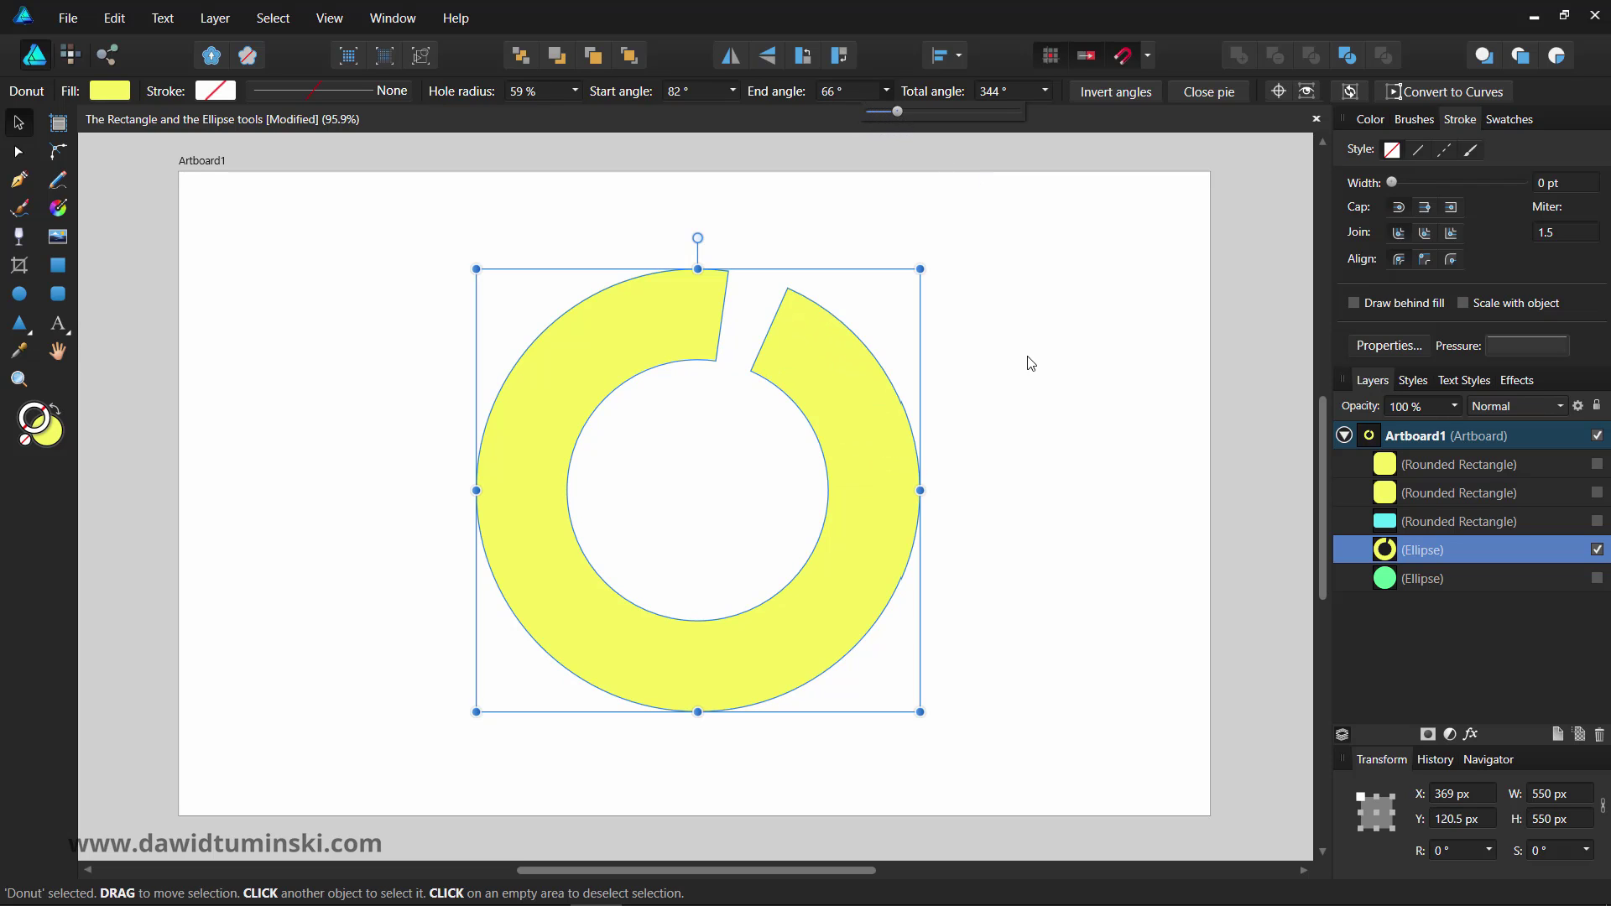
Show the green circle, hide the donut, and move the circle to the artboard centre.
left_click(1596, 578)
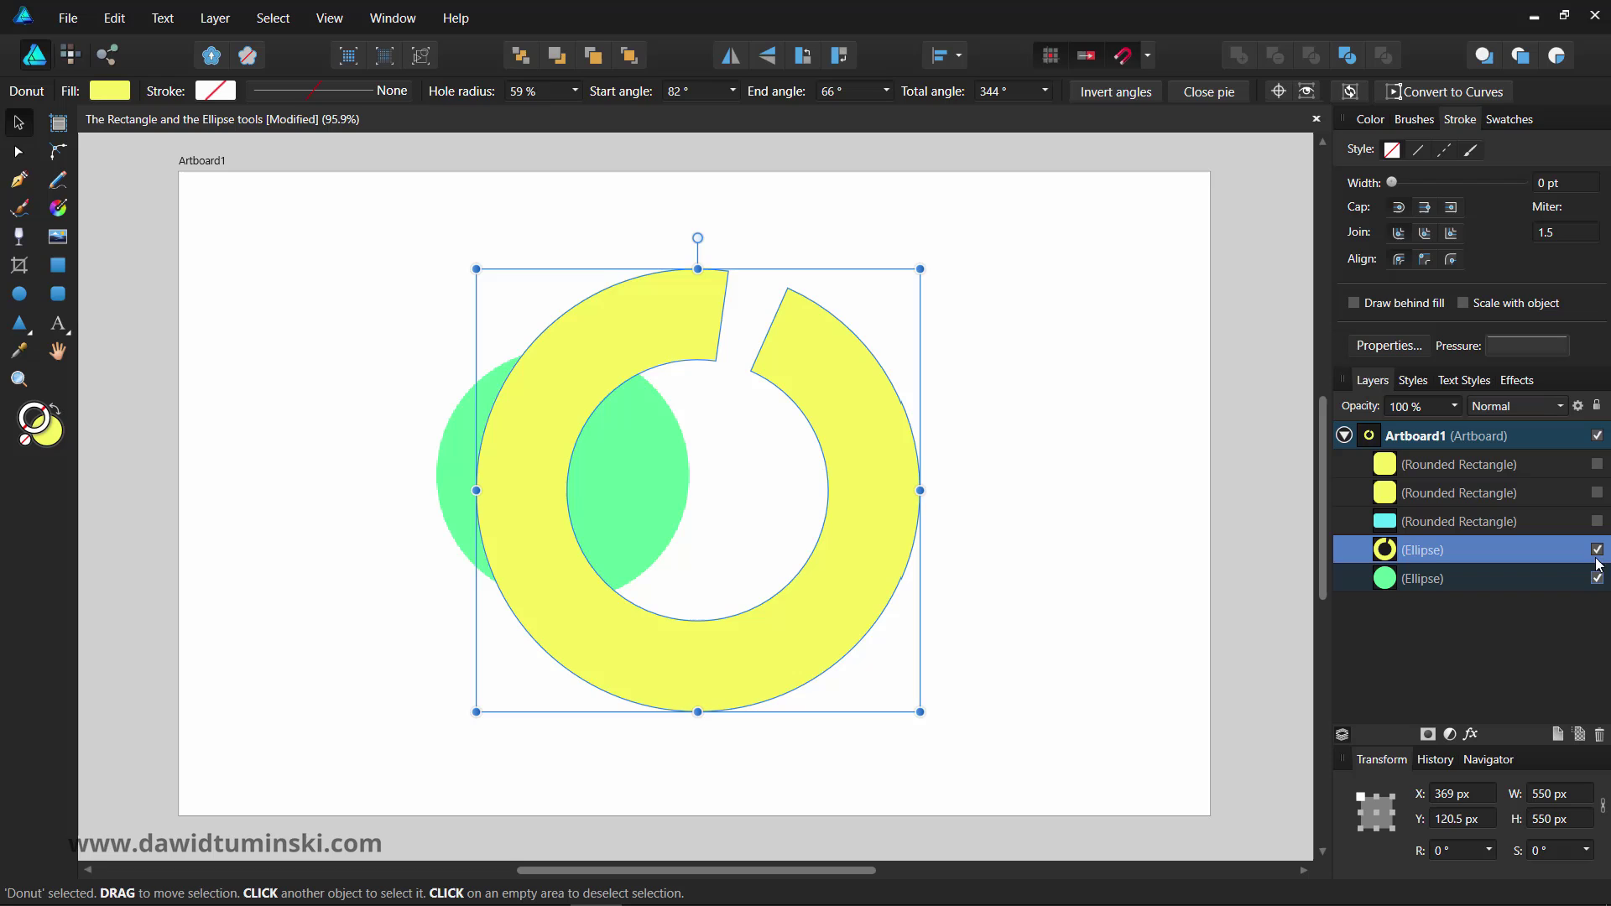
left_click(1596, 550)
left_click(715, 226)
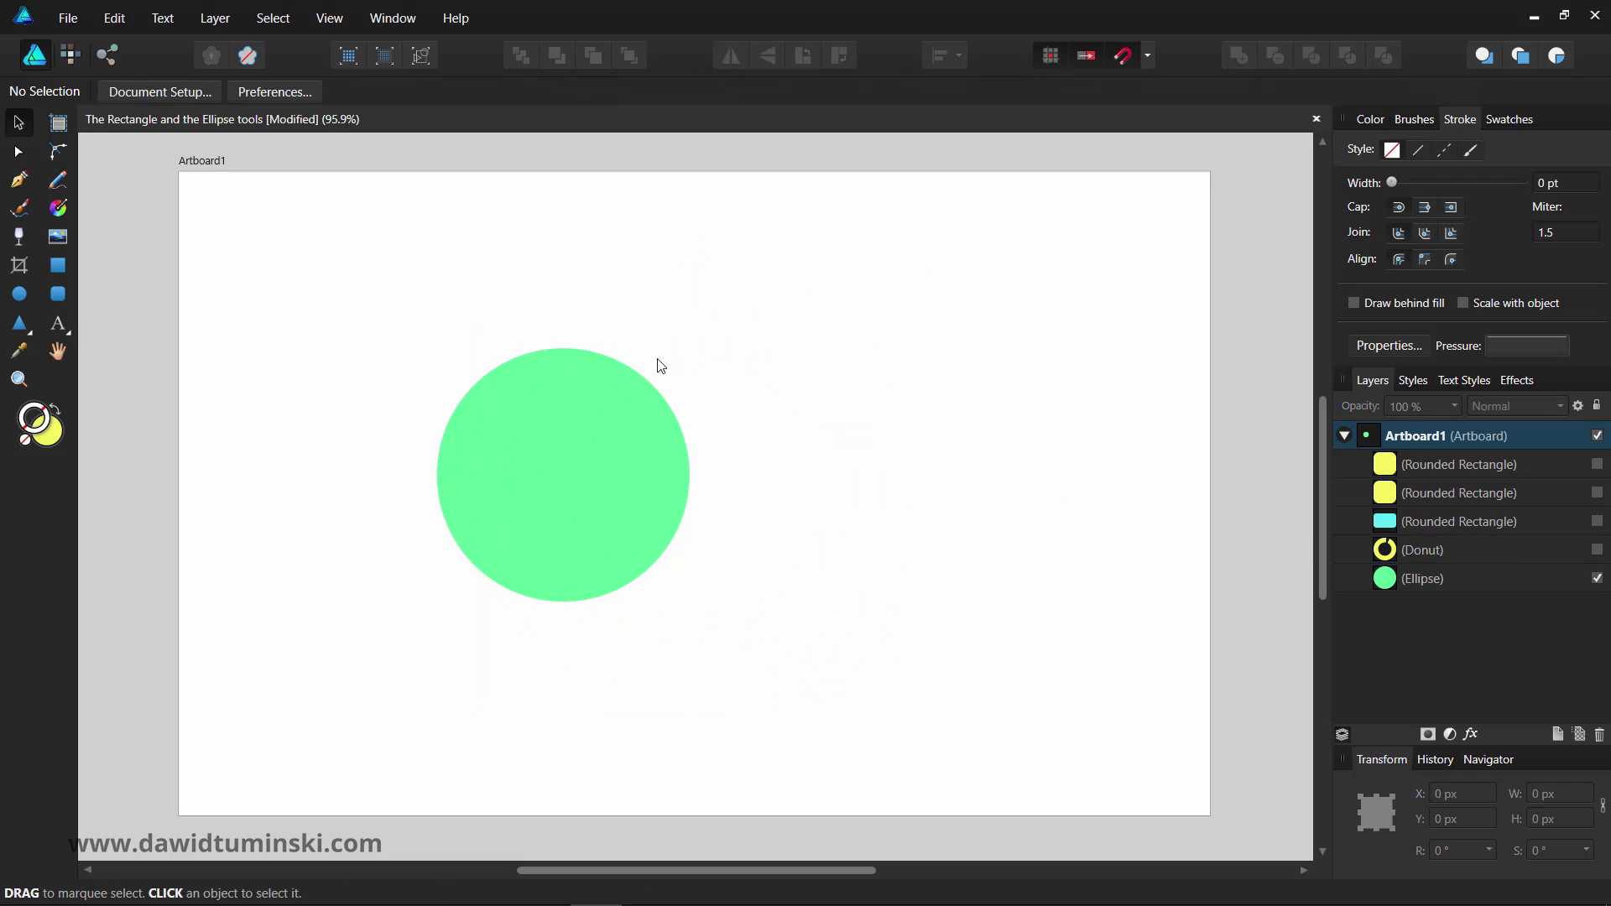
left_click_drag(609, 435, 727, 431)
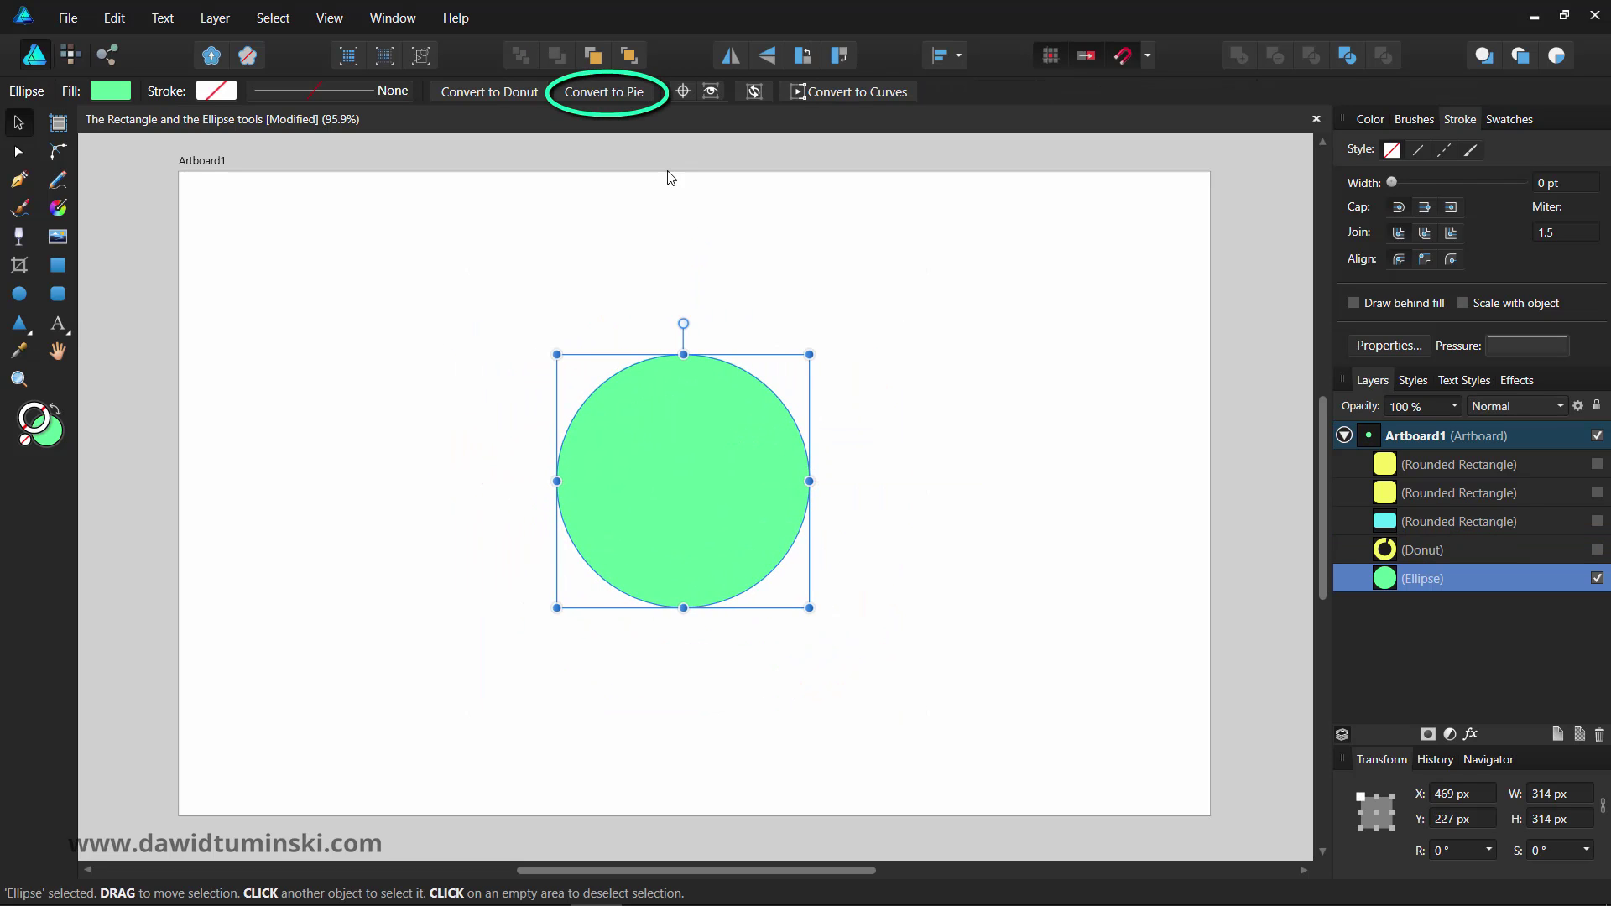
Convert the green circle to a 423 px pie with a 186° start angle.
left_click(612, 92)
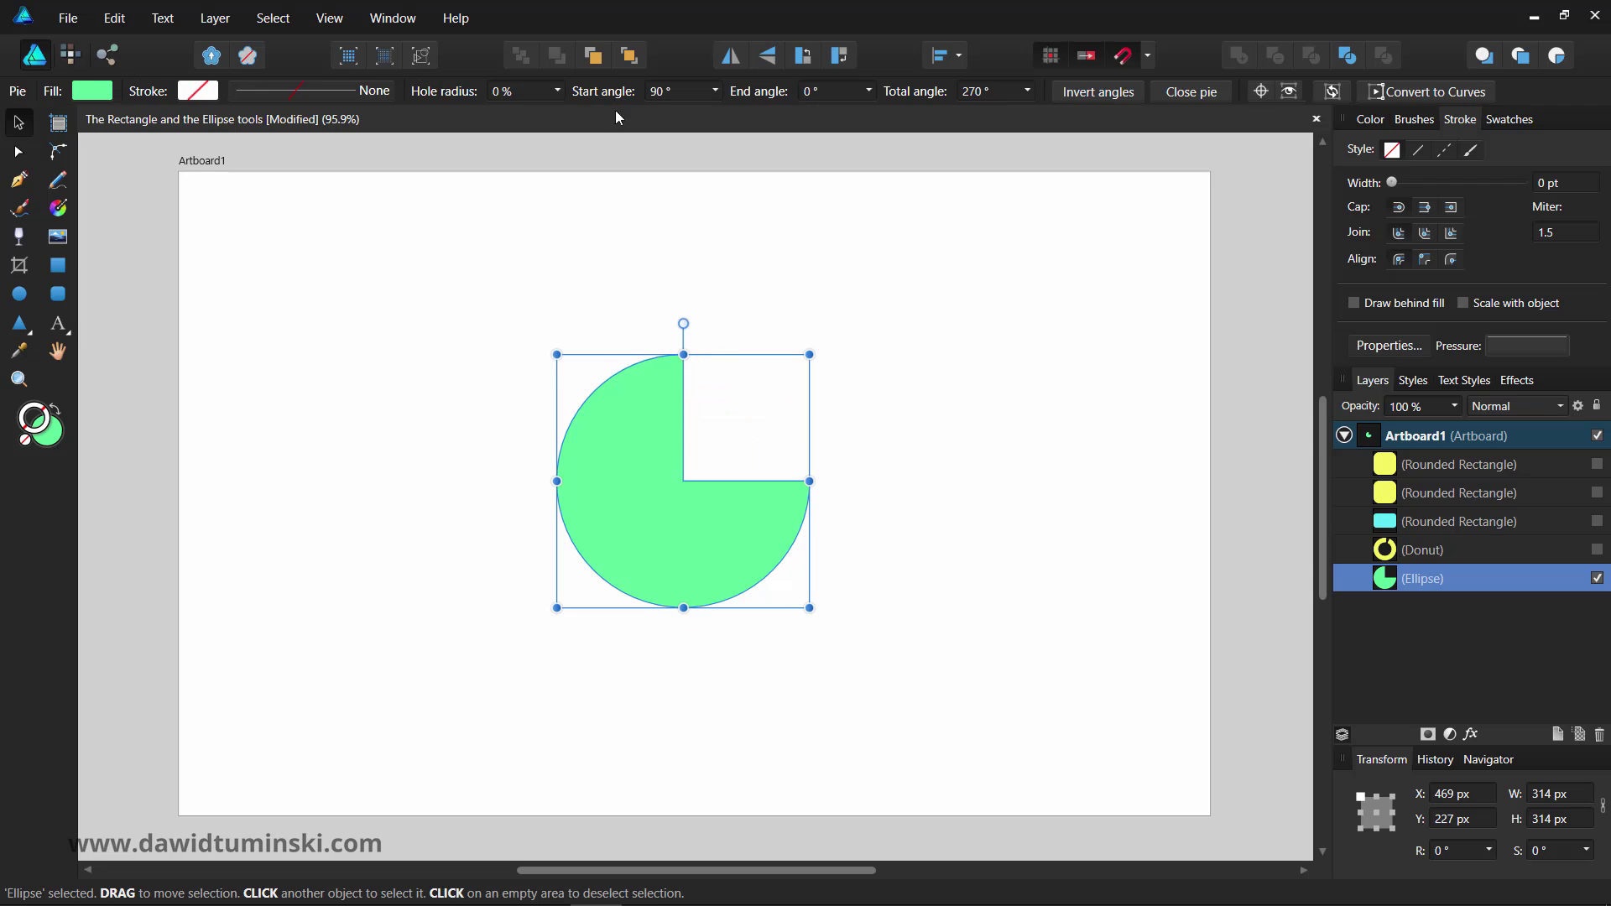
left_click_drag(810, 355, 898, 267)
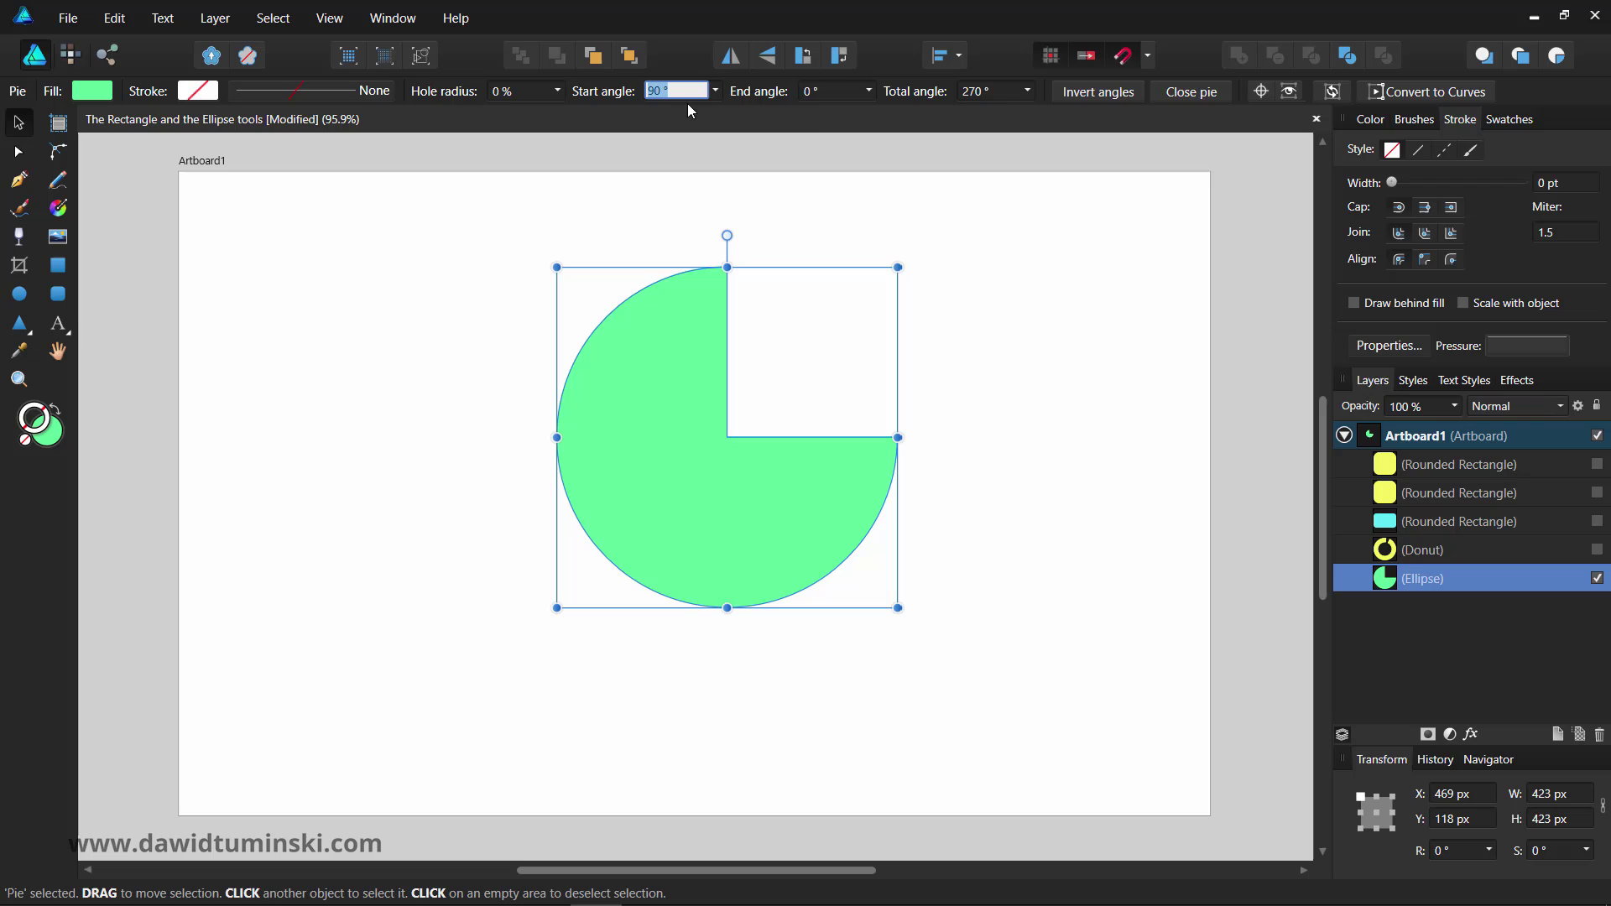
left_click(715, 90)
left_click_drag(719, 114, 757, 119)
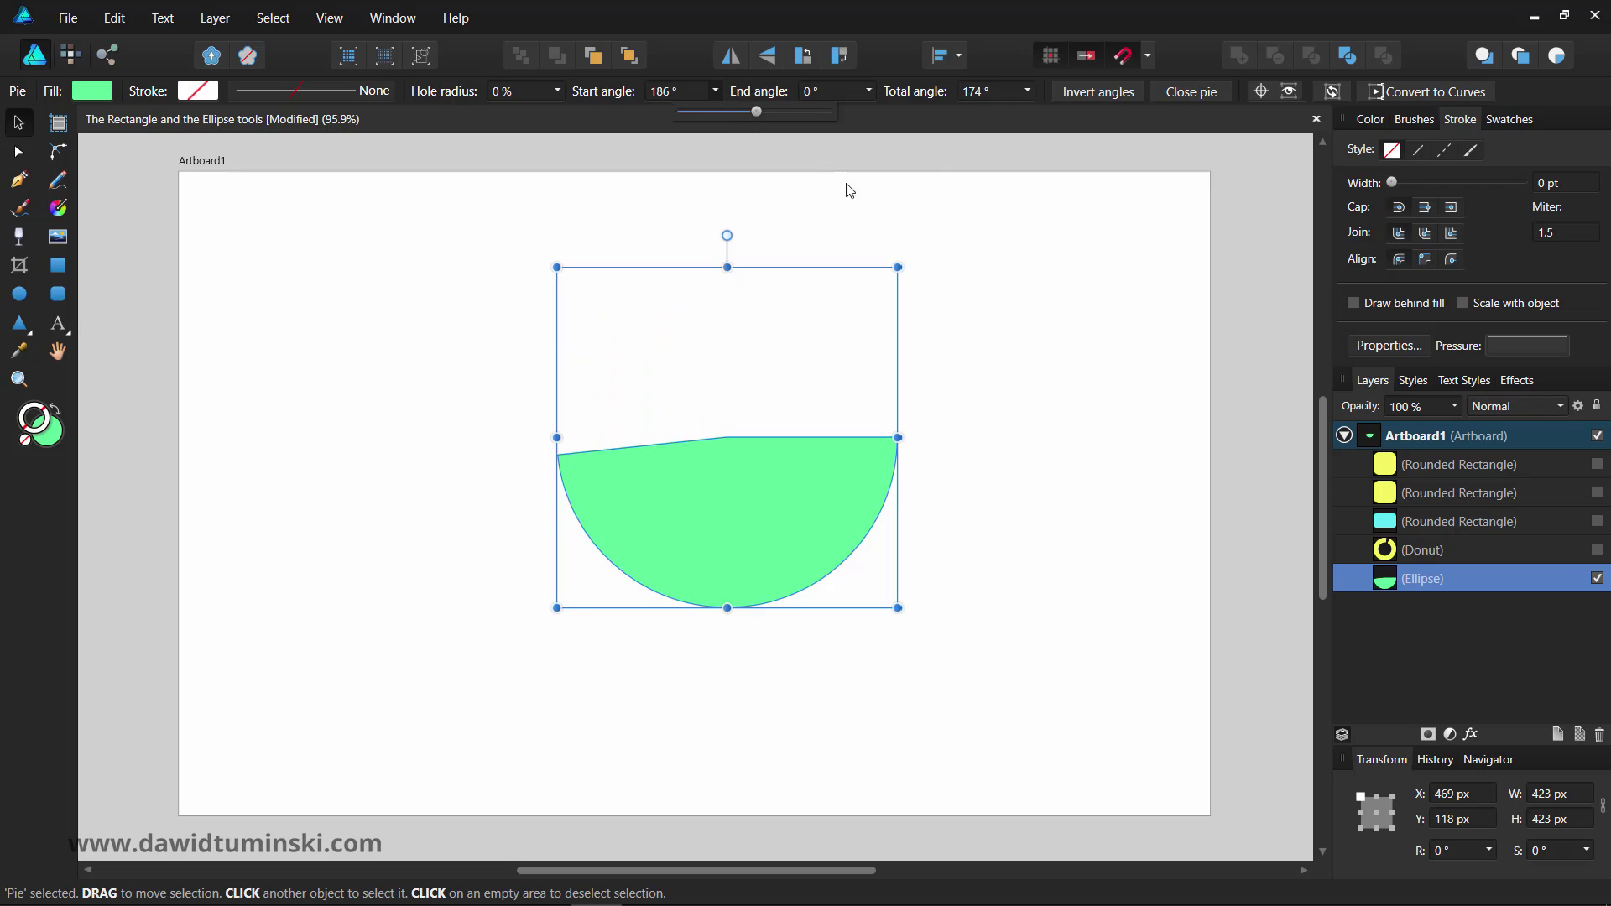
left_click(991, 239)
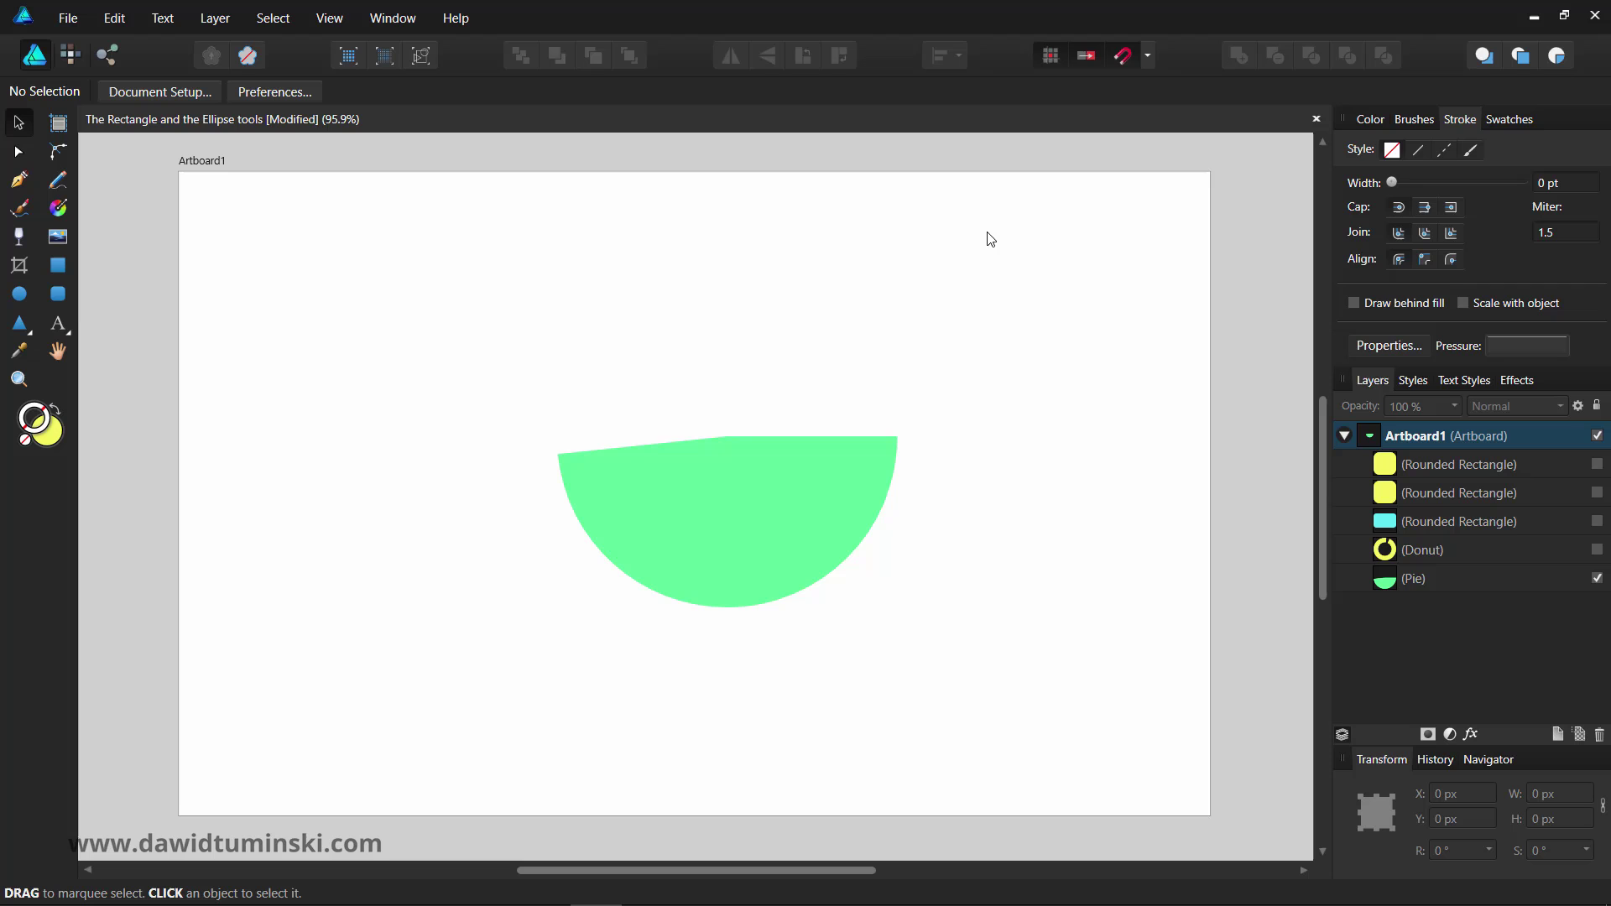